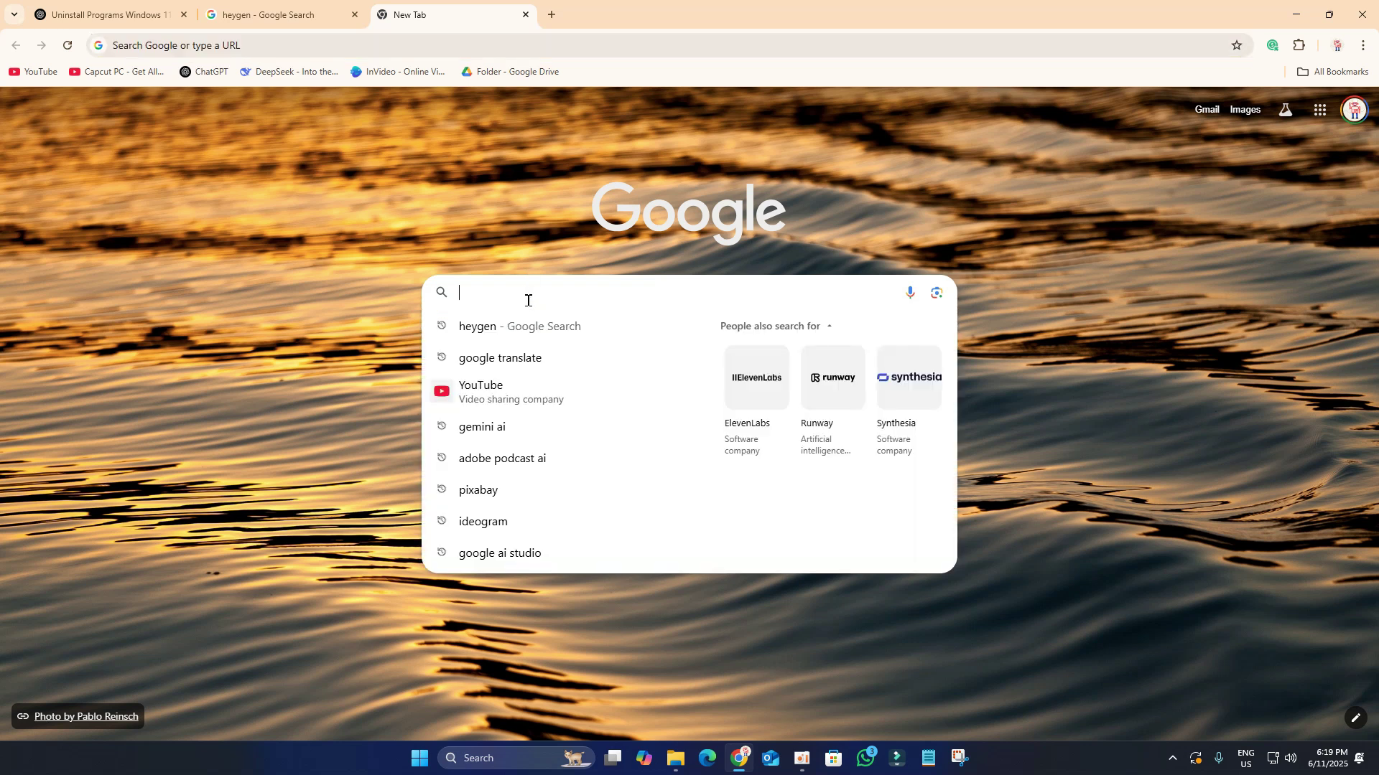
- Search Google for heygen, open the HeyGen website and start the free sign-up
left_click(531, 331)
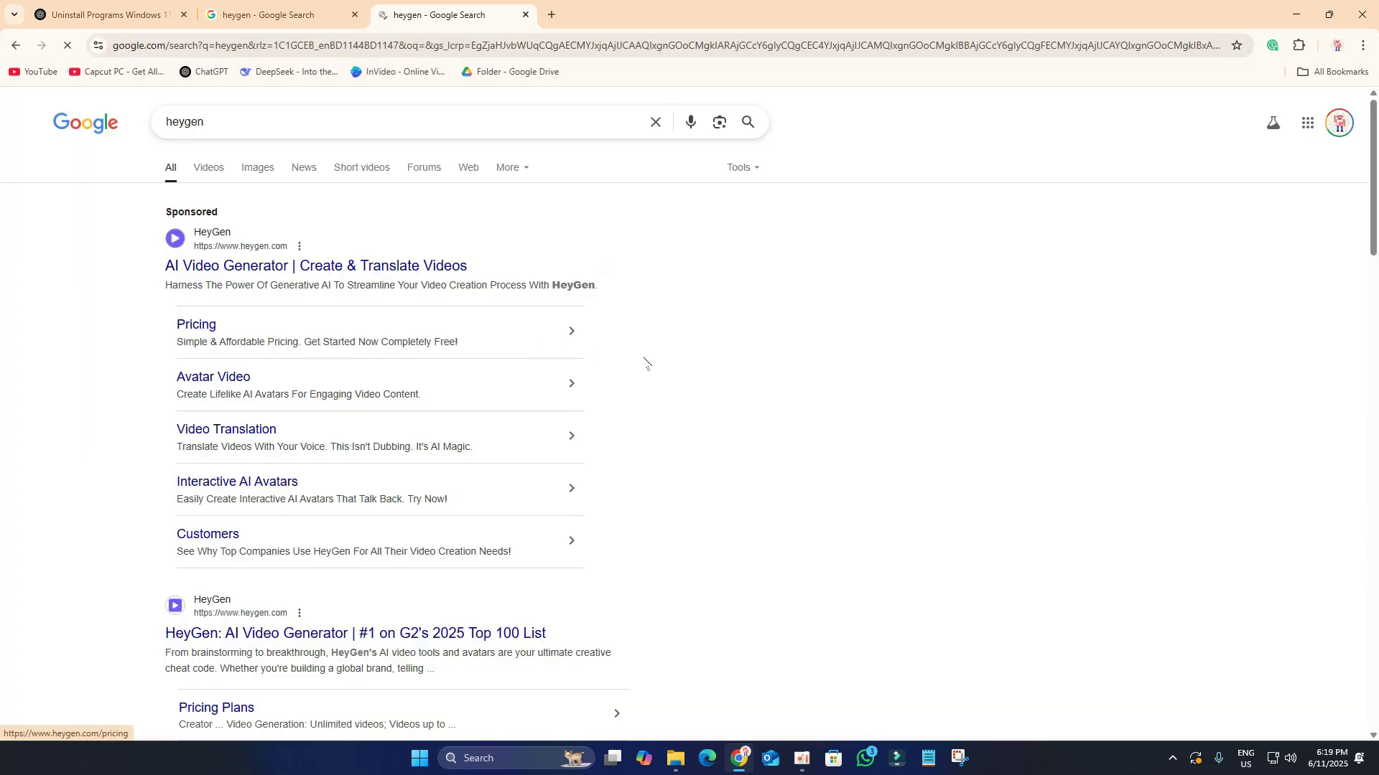
scroll(653, 406, "down", 2)
left_click(258, 494)
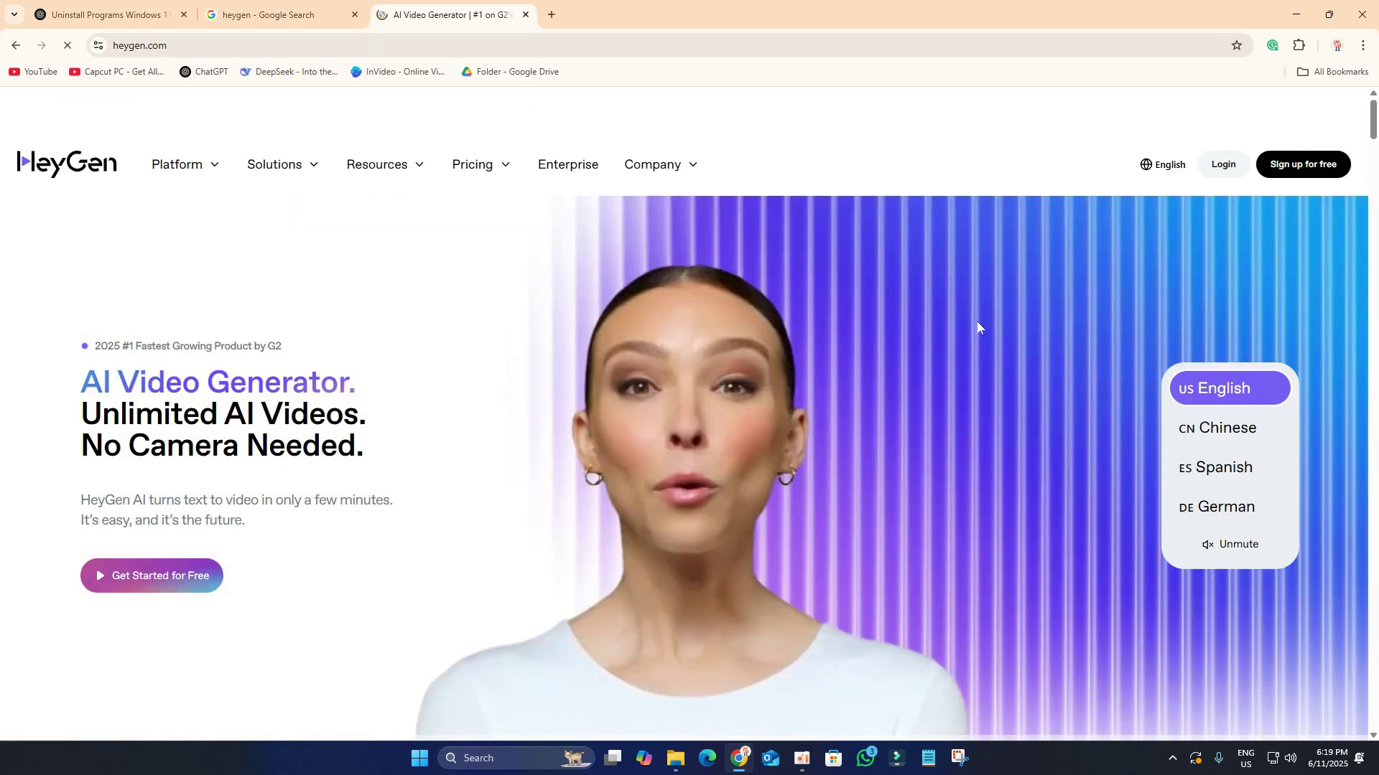
left_click(1311, 164)
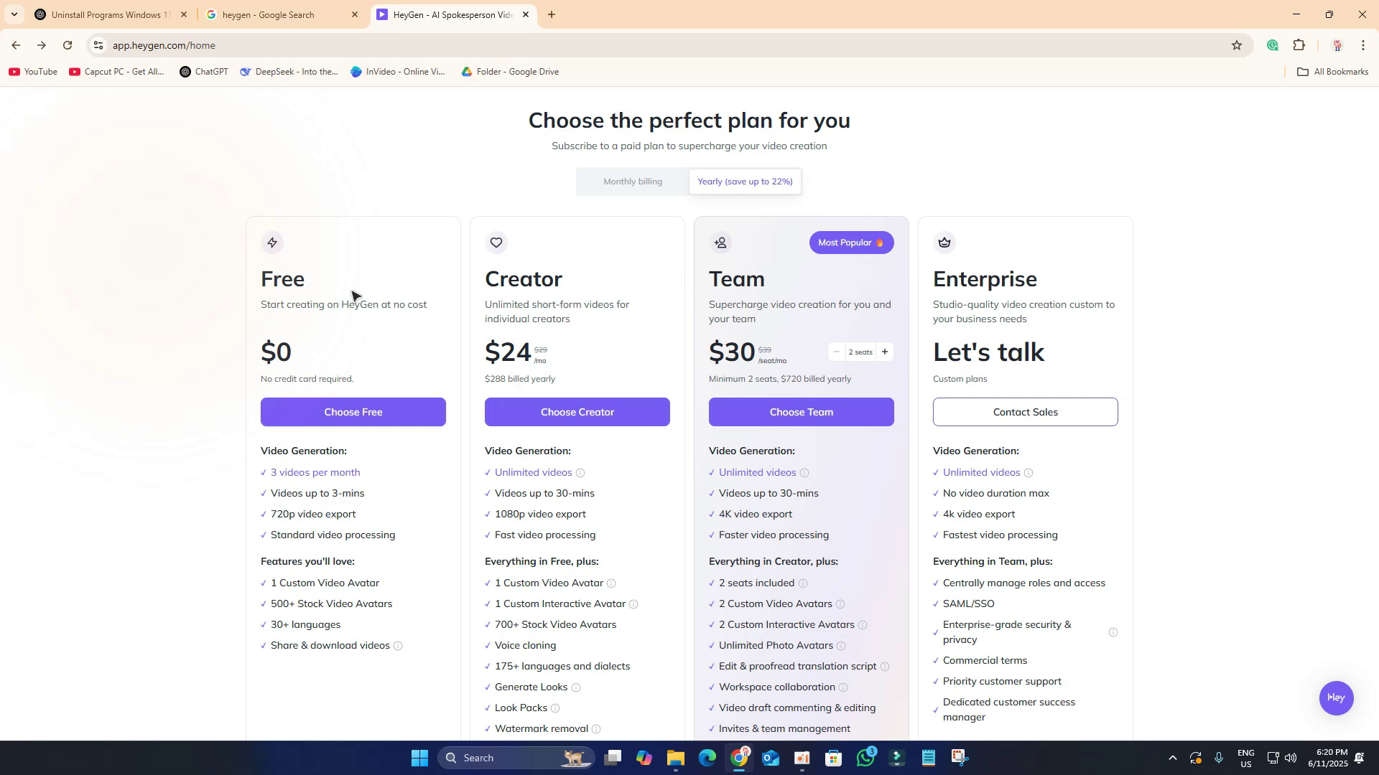
- Choose the Free plan and answer the onboarding questions with Work as the purpose and Content Creator as the role
left_click(375, 423)
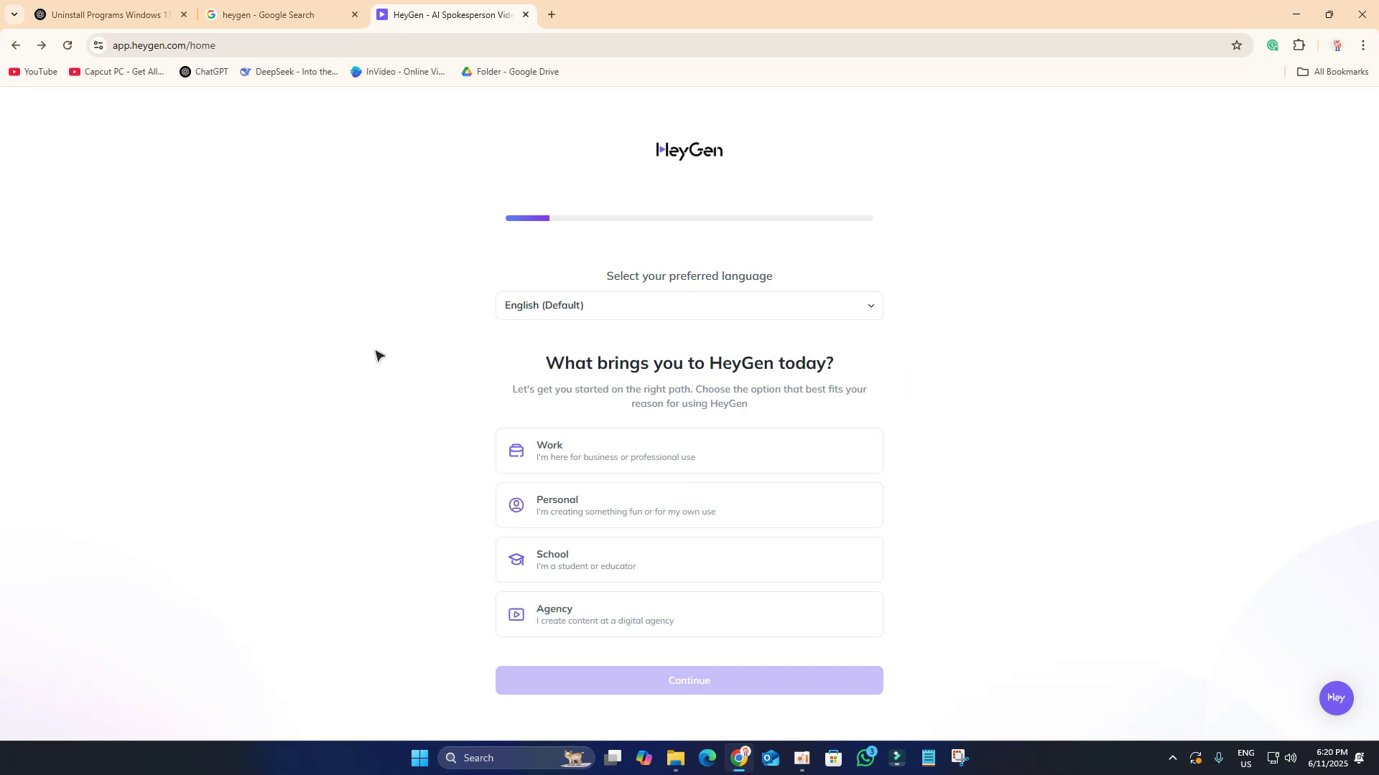
left_click(616, 460)
left_click(725, 691)
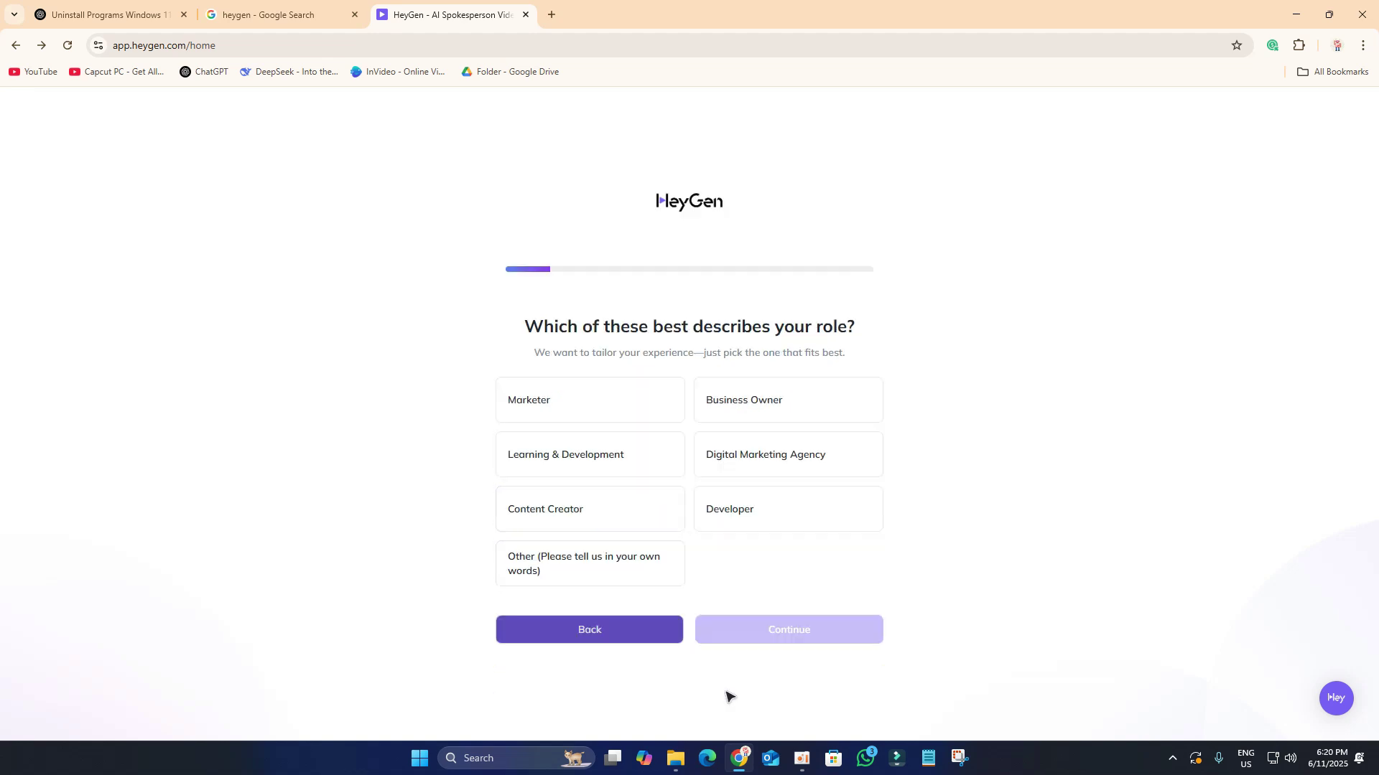
left_click(653, 523)
left_click(763, 650)
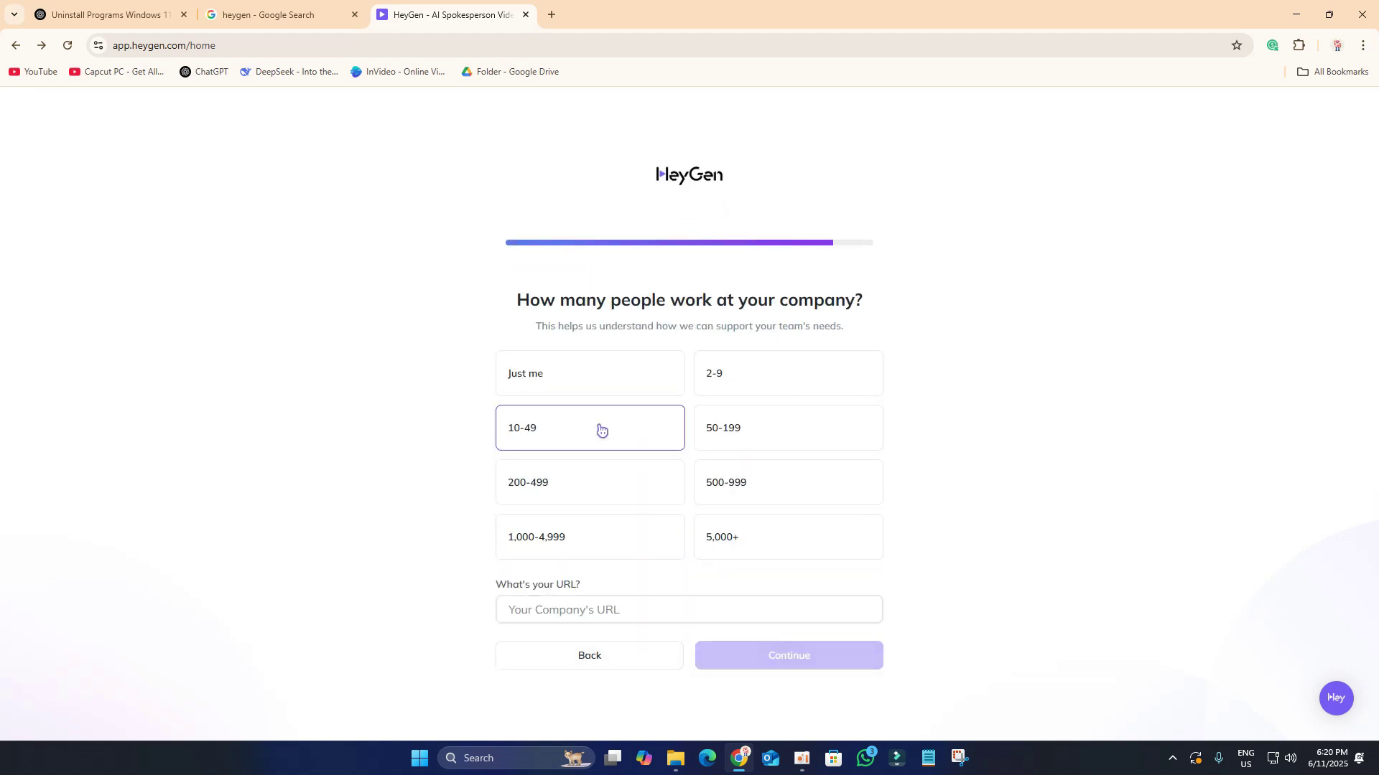
- Set the company size to Just me and submit An interactive avatar as the first thing to create
left_click(588, 374)
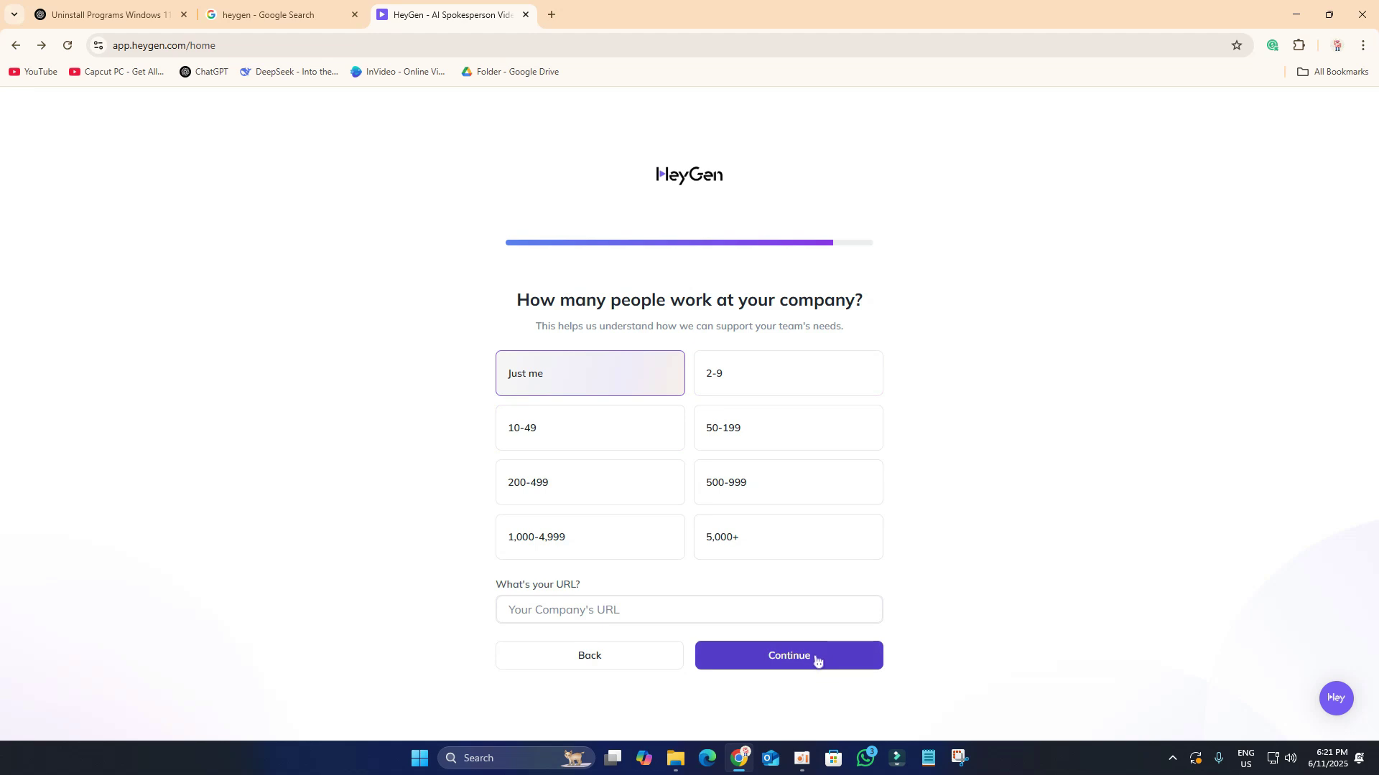
left_click(816, 659)
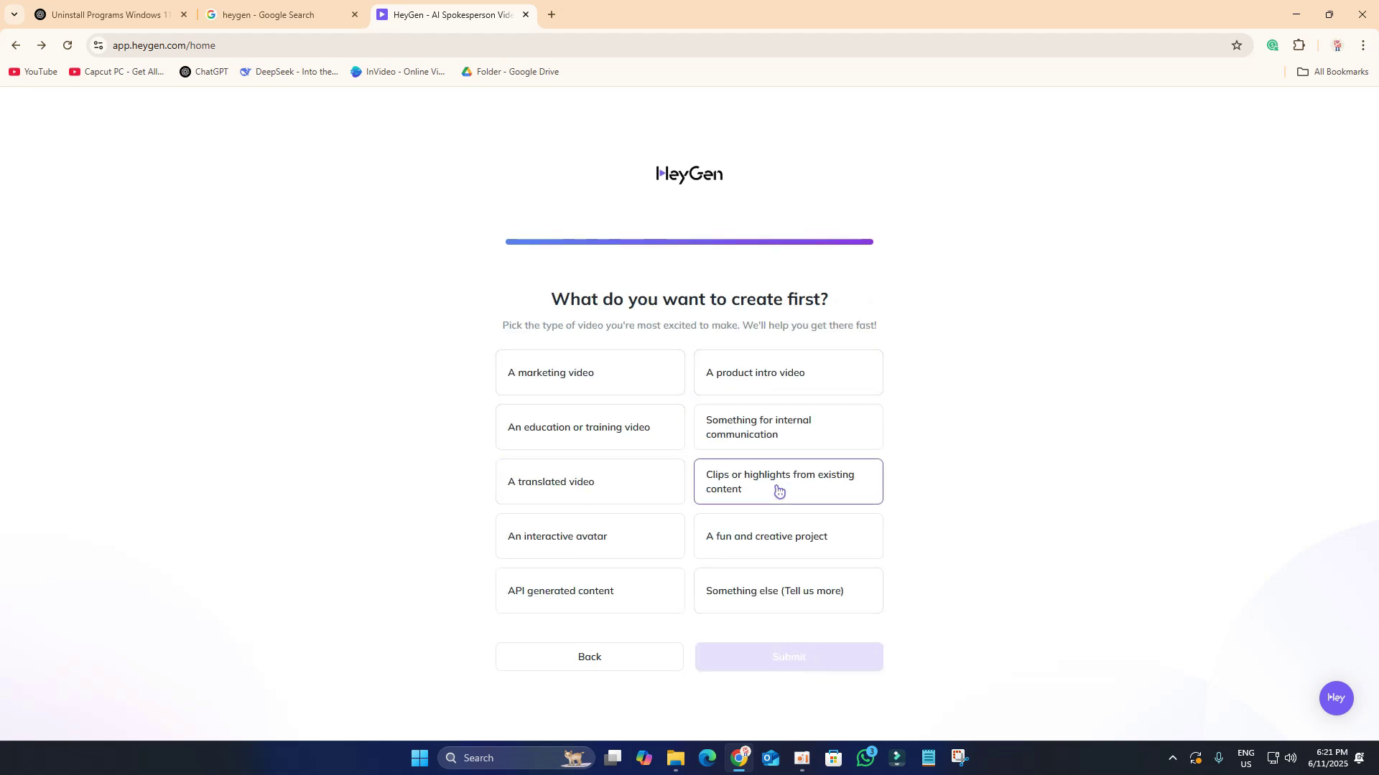
left_click(596, 541)
left_click(795, 658)
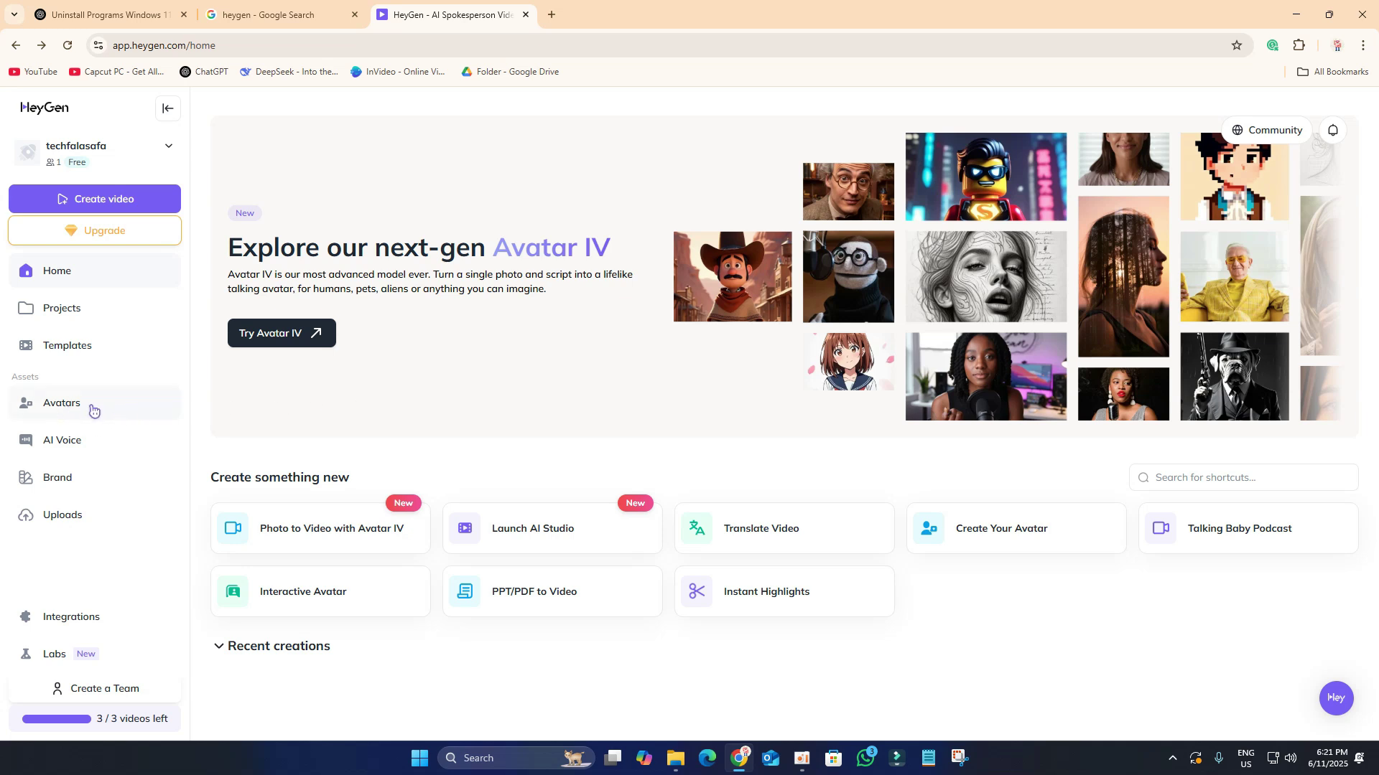
- Start creating a new avatar of the Custom Photo Avatar type
left_click(93, 412)
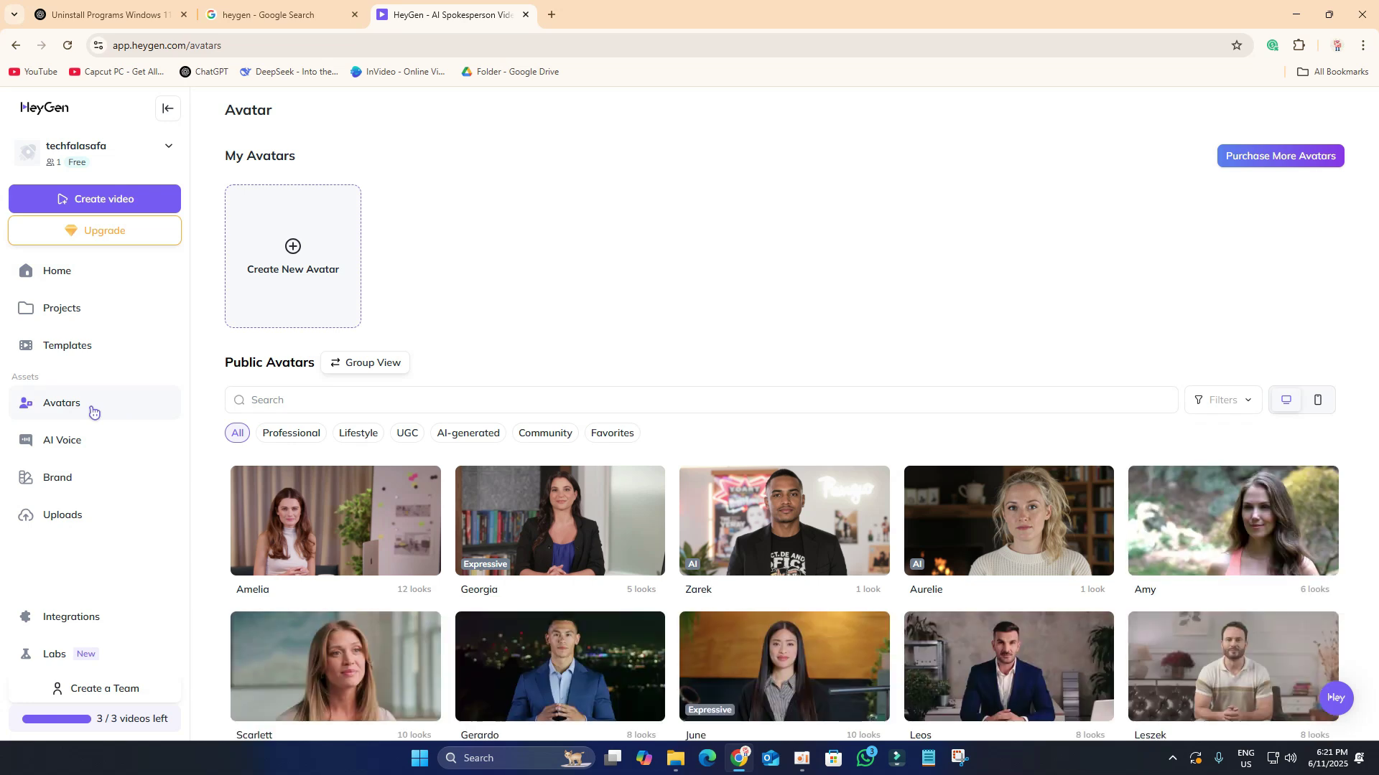
left_click(295, 258)
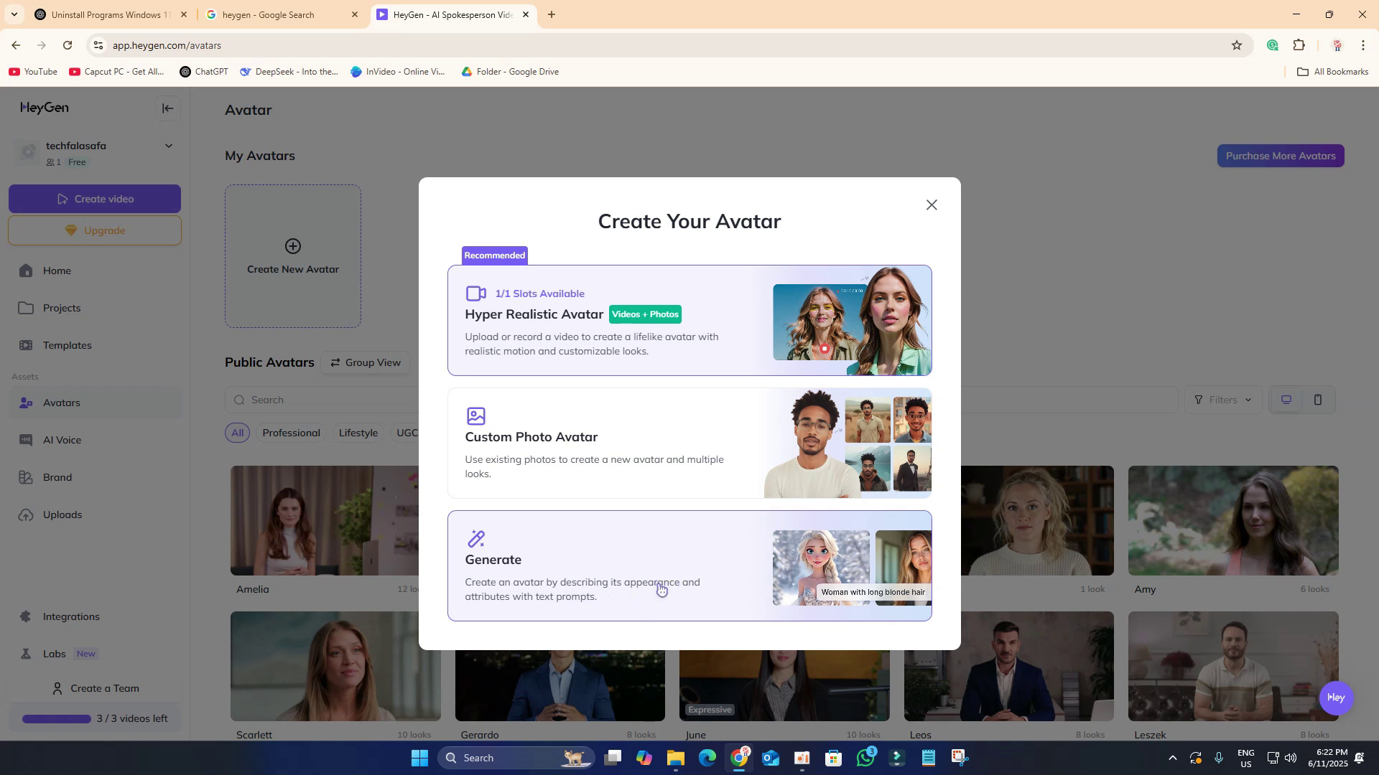
left_click(661, 462)
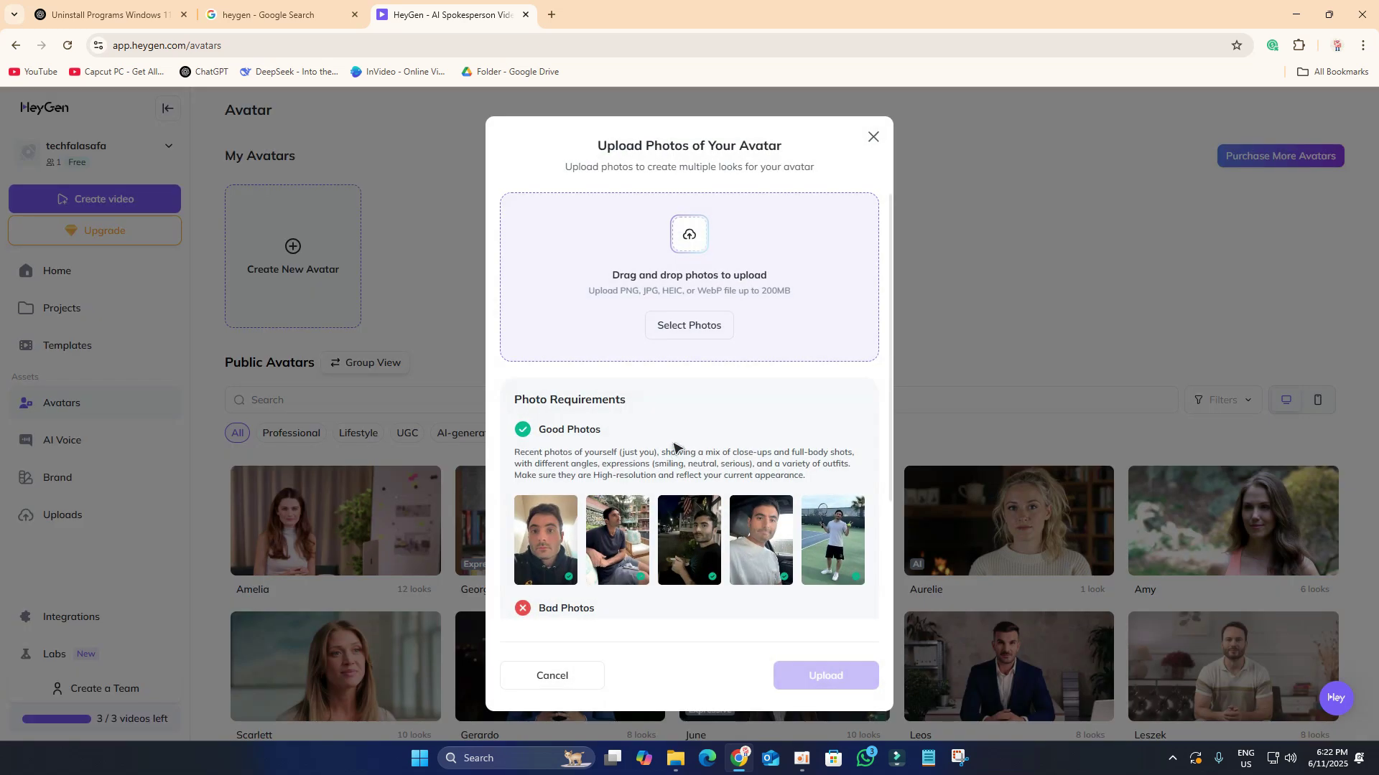
- Upload the photo of the masked man at a desk from Downloads and accept it in the upload review
left_click(701, 329)
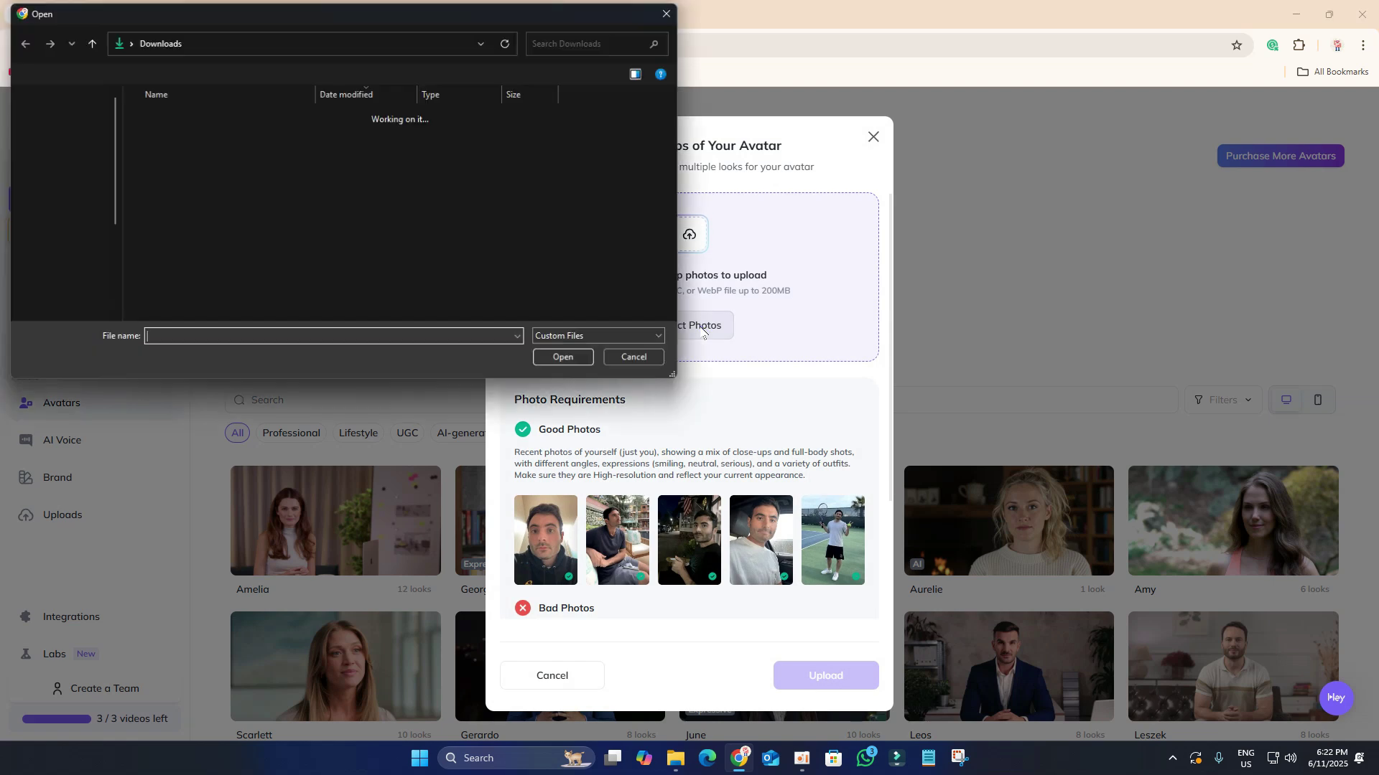
left_click(190, 135)
left_click(569, 361)
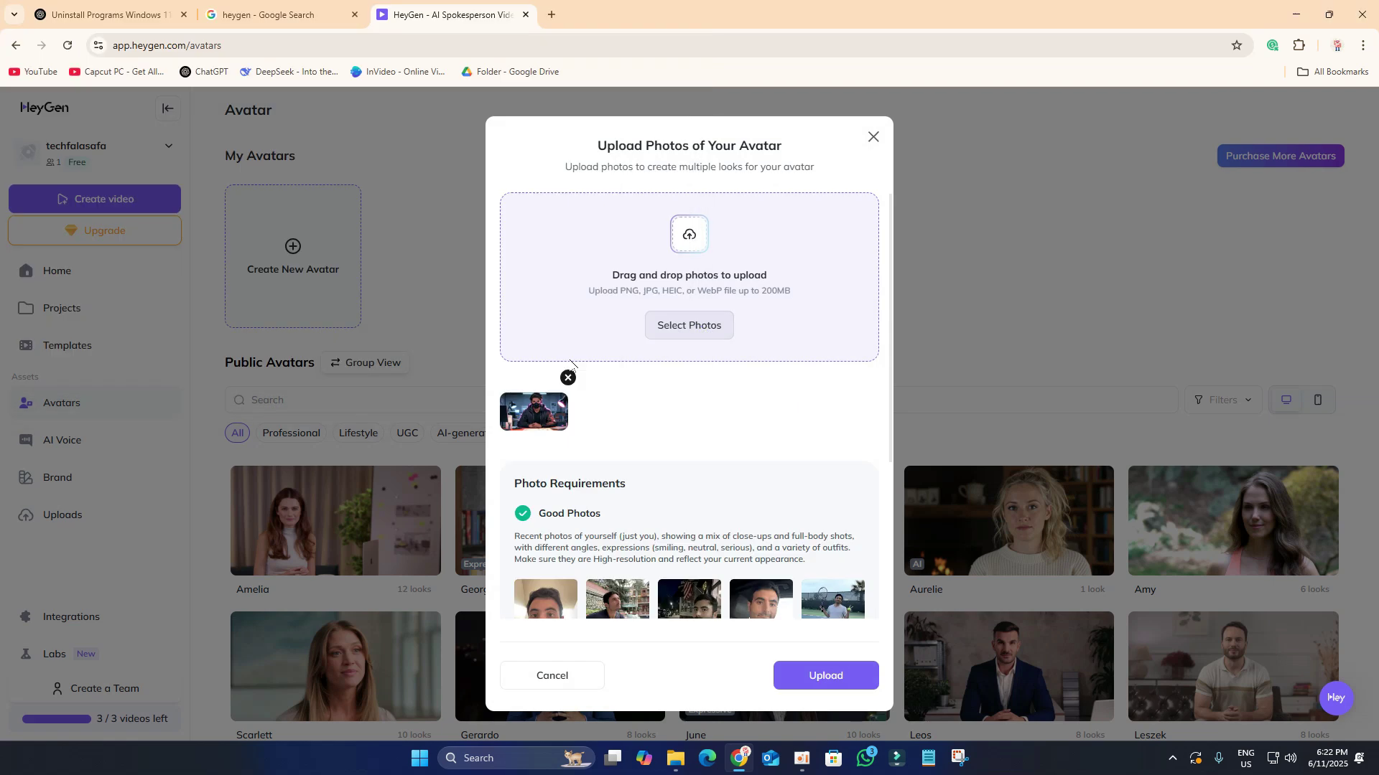
left_click(826, 675)
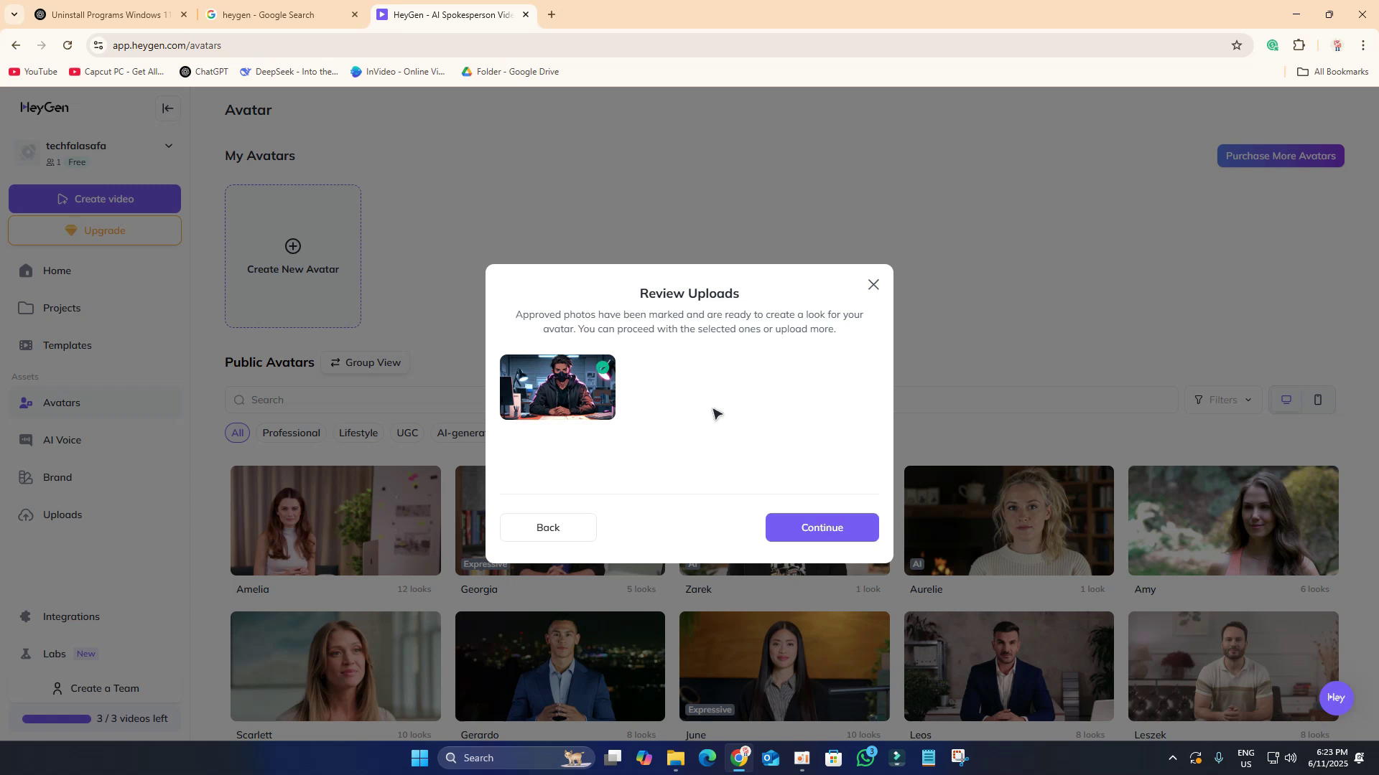
left_click(830, 532)
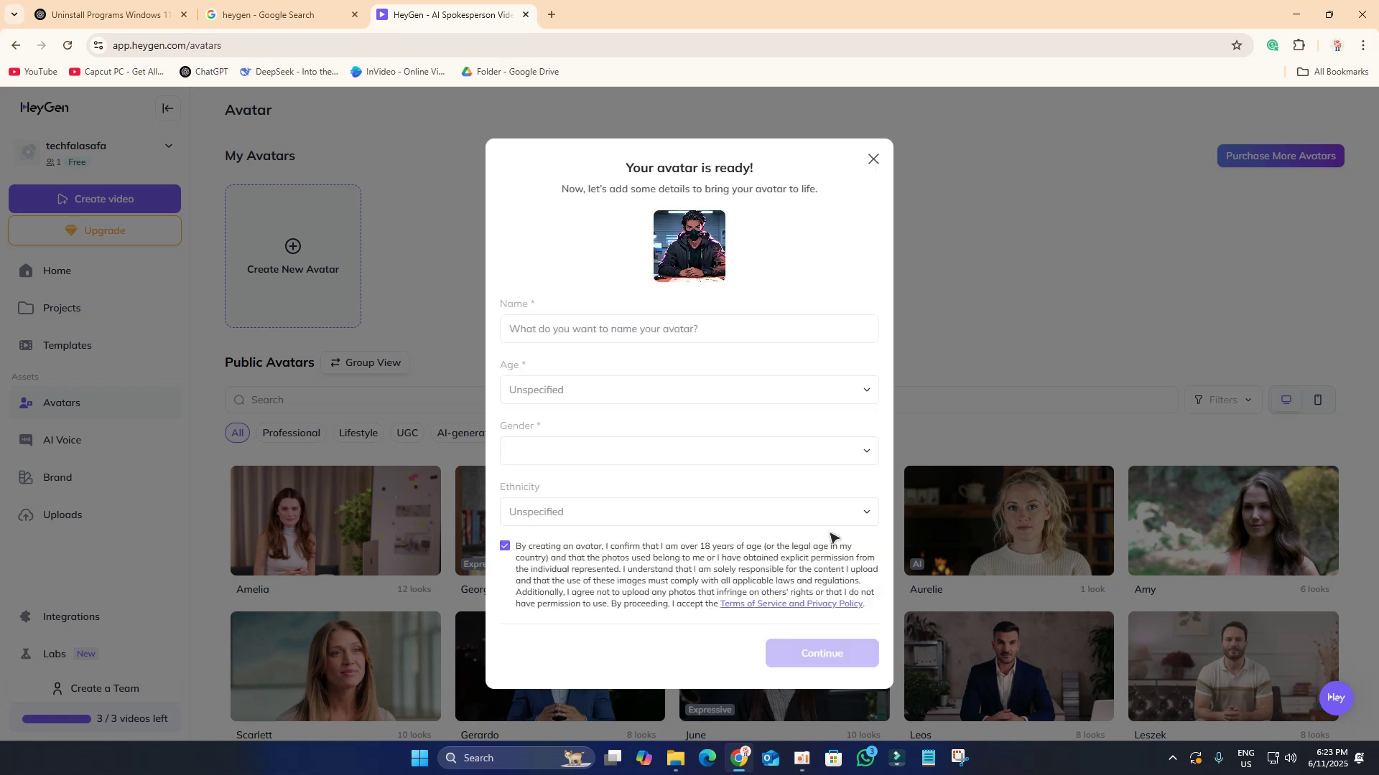
- Name the avatar Devid, set its age to Young Adult, gender to Man and ethnicity to Asian American, and submit the details
left_click(621, 331)
type("Devid")
left_click(615, 392)
left_click(546, 428)
left_click(557, 450)
left_click(557, 495)
left_click(564, 511)
left_click(573, 274)
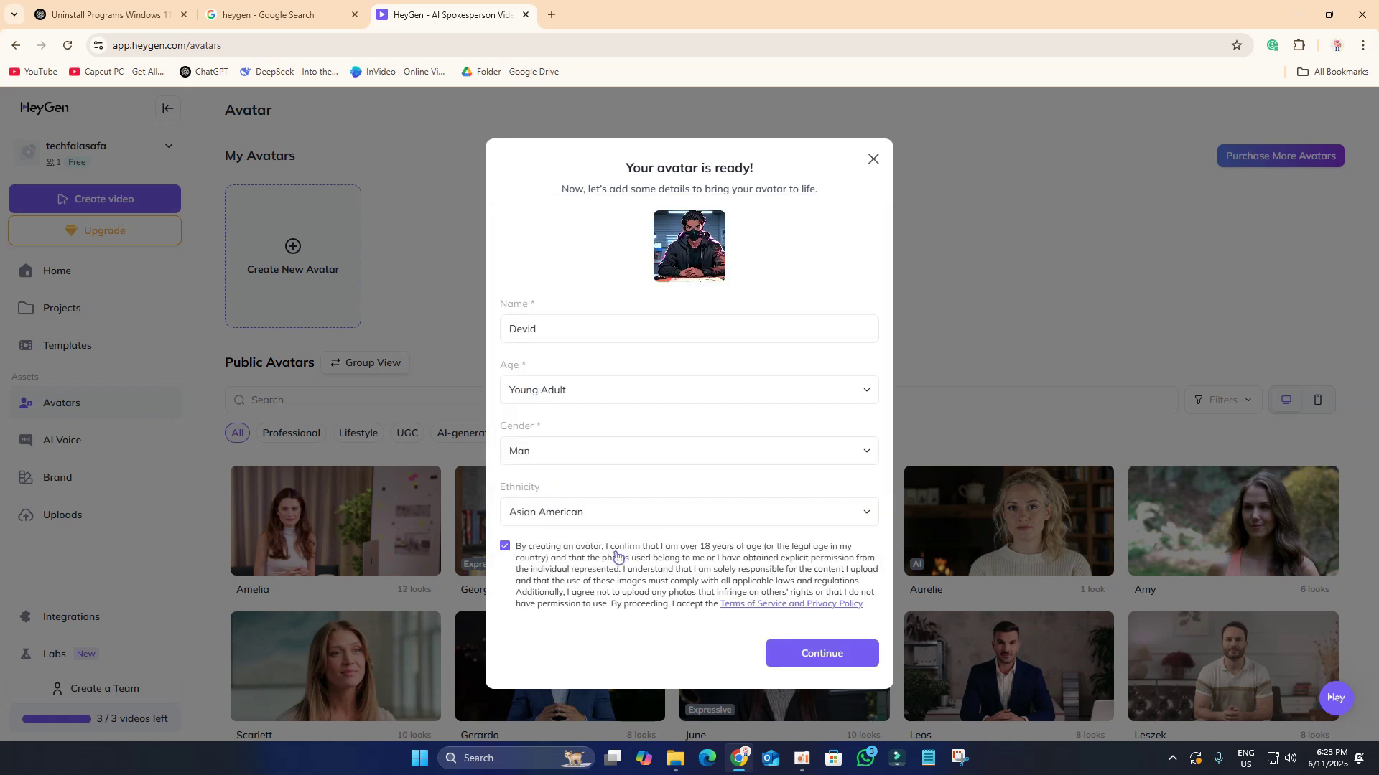
left_click(823, 664)
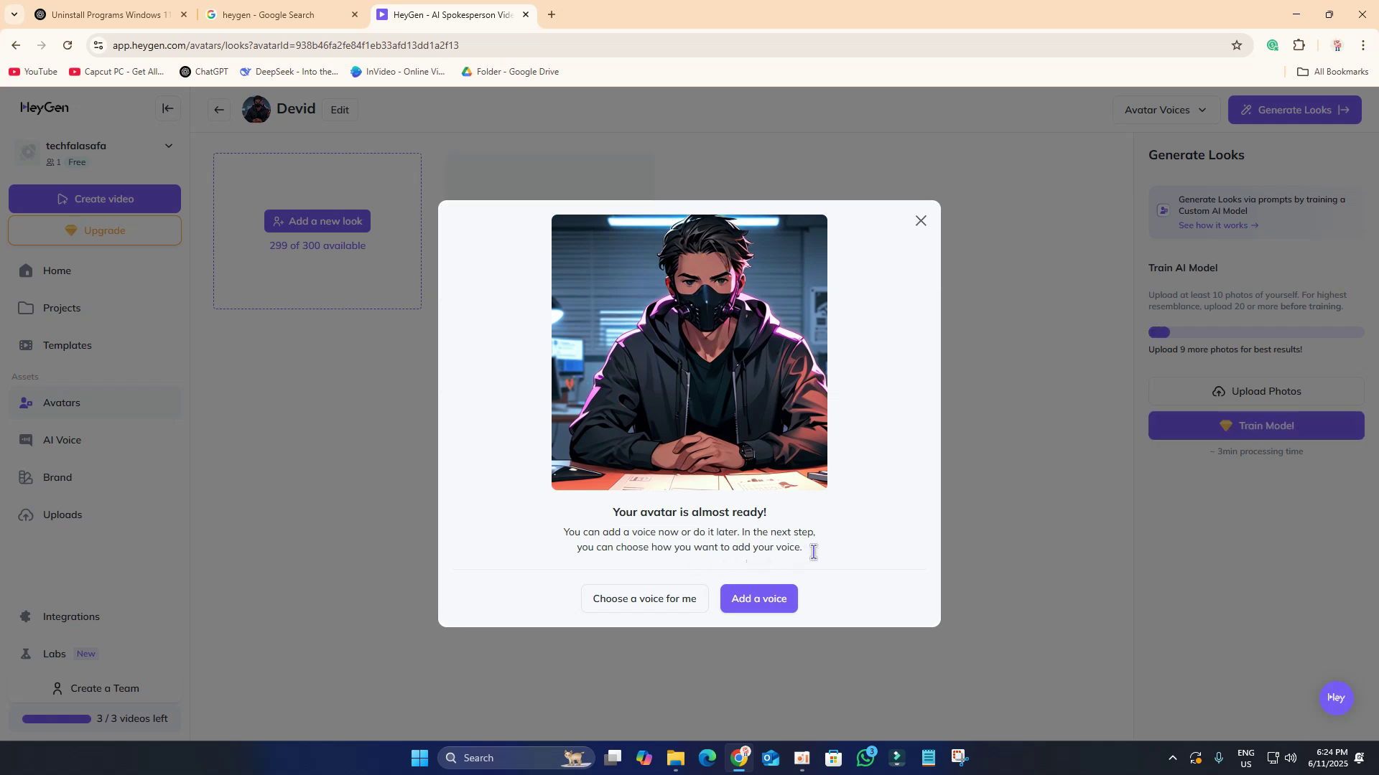
- Preview the Tiago Costa voice in Smart Voice Match and add the Optimist Ollie voice to the avatar
left_click(762, 609)
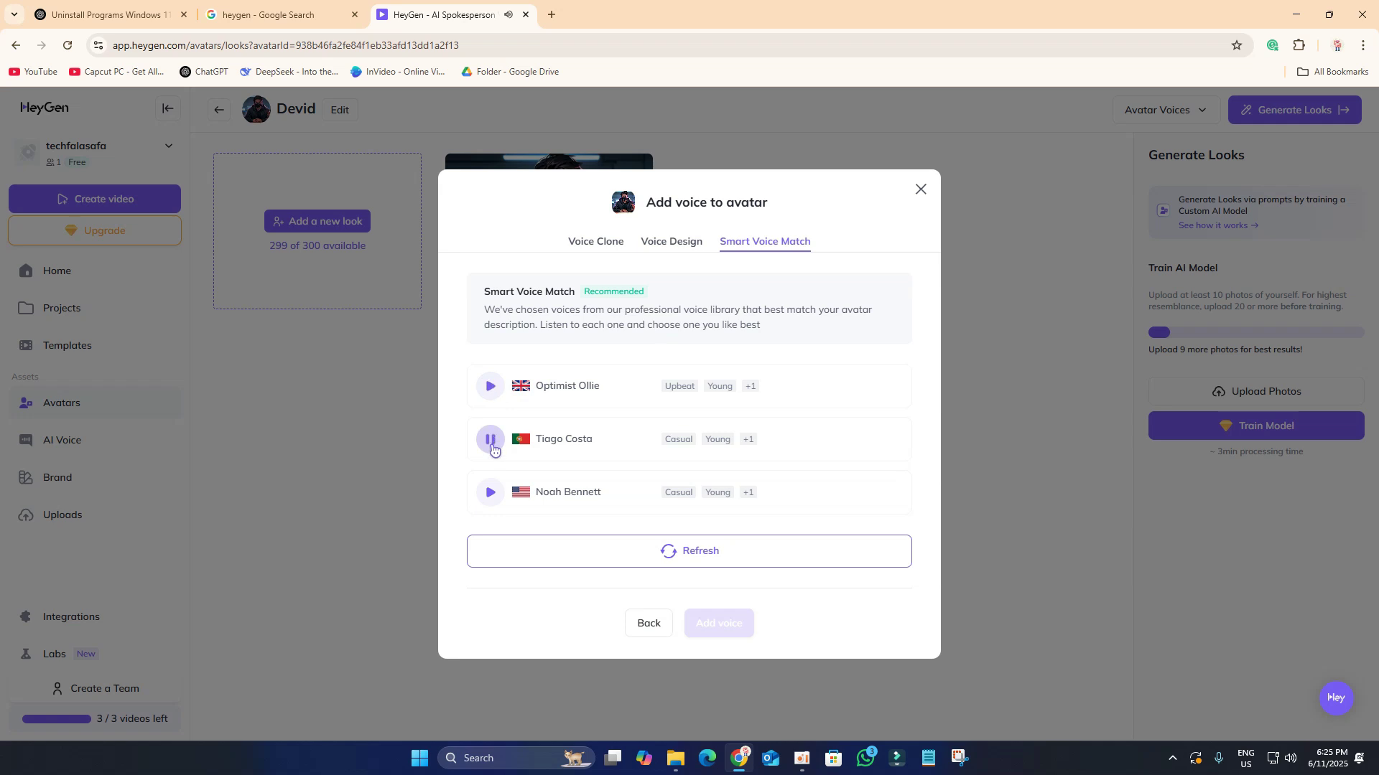
left_click(489, 439)
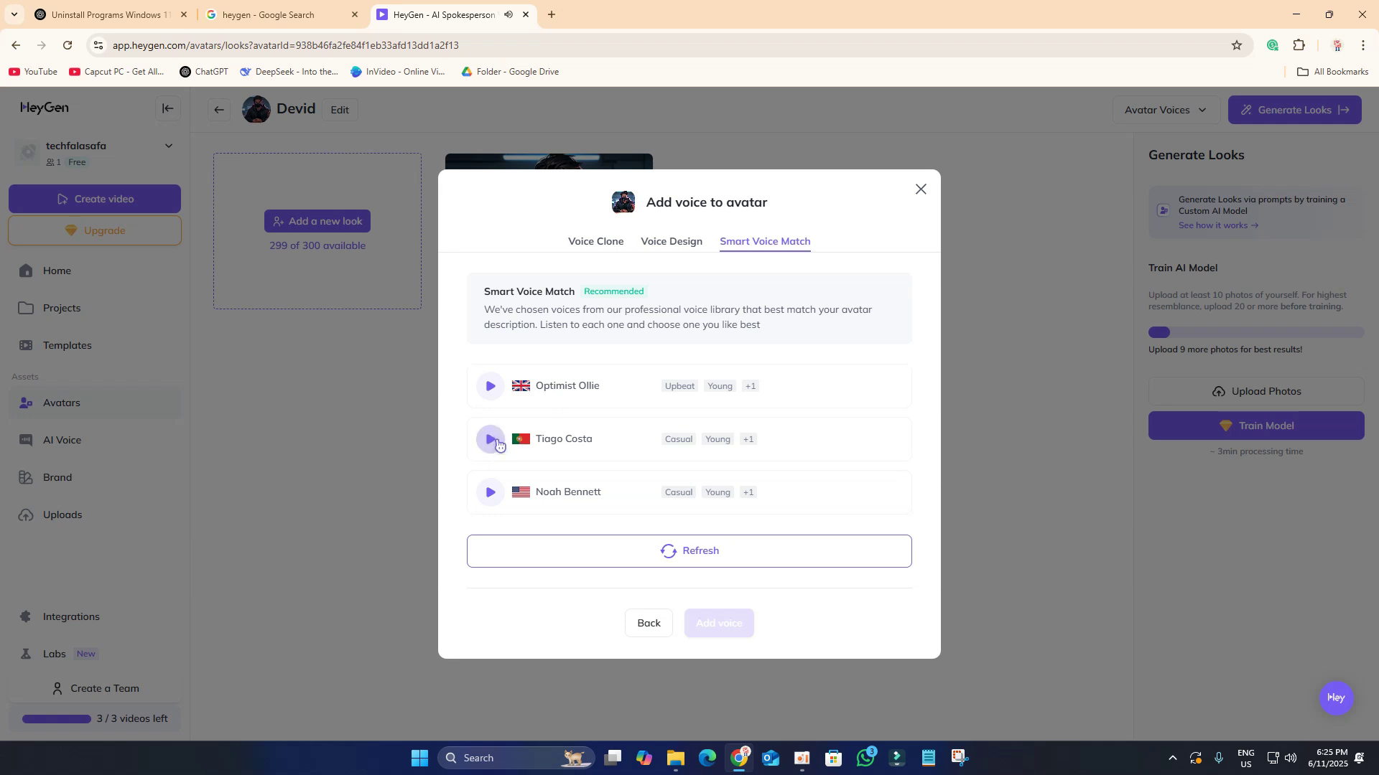
left_click(560, 396)
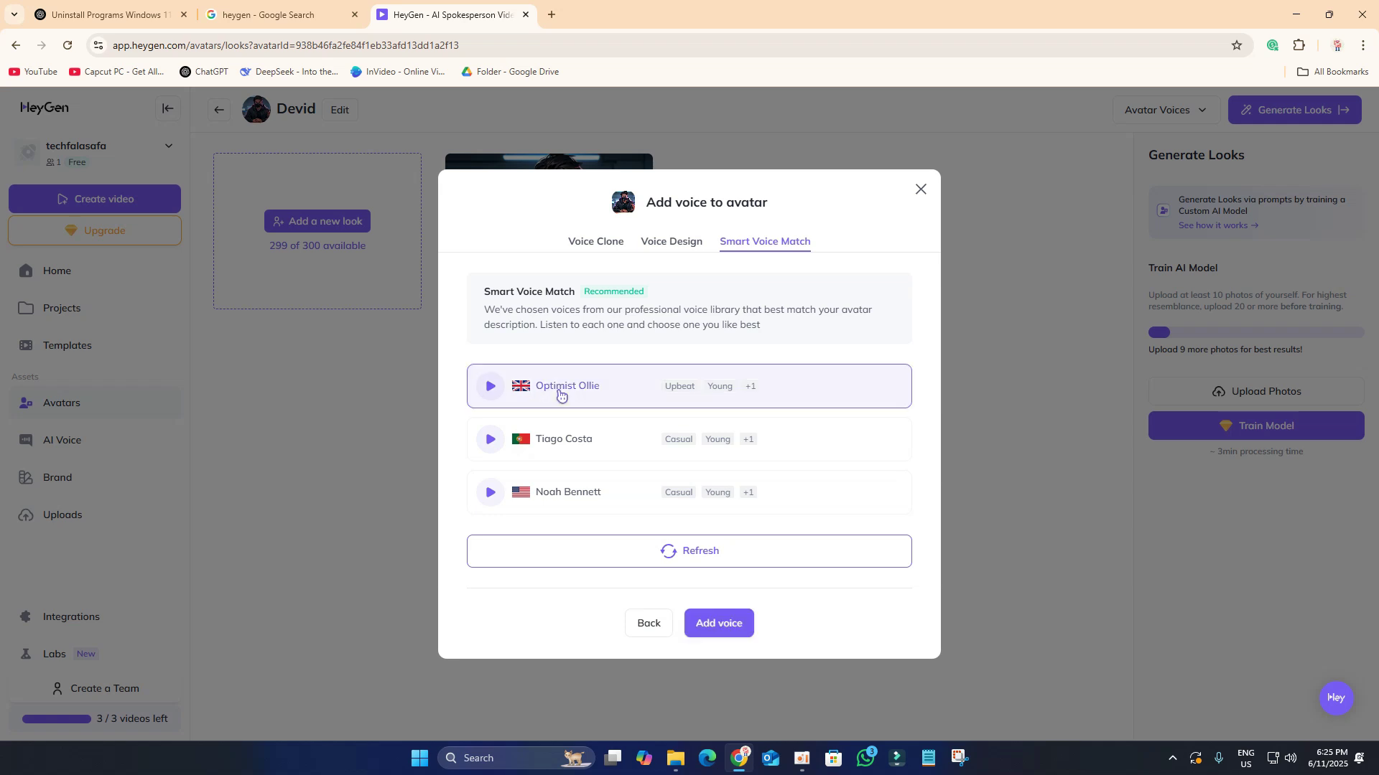
left_click(733, 634)
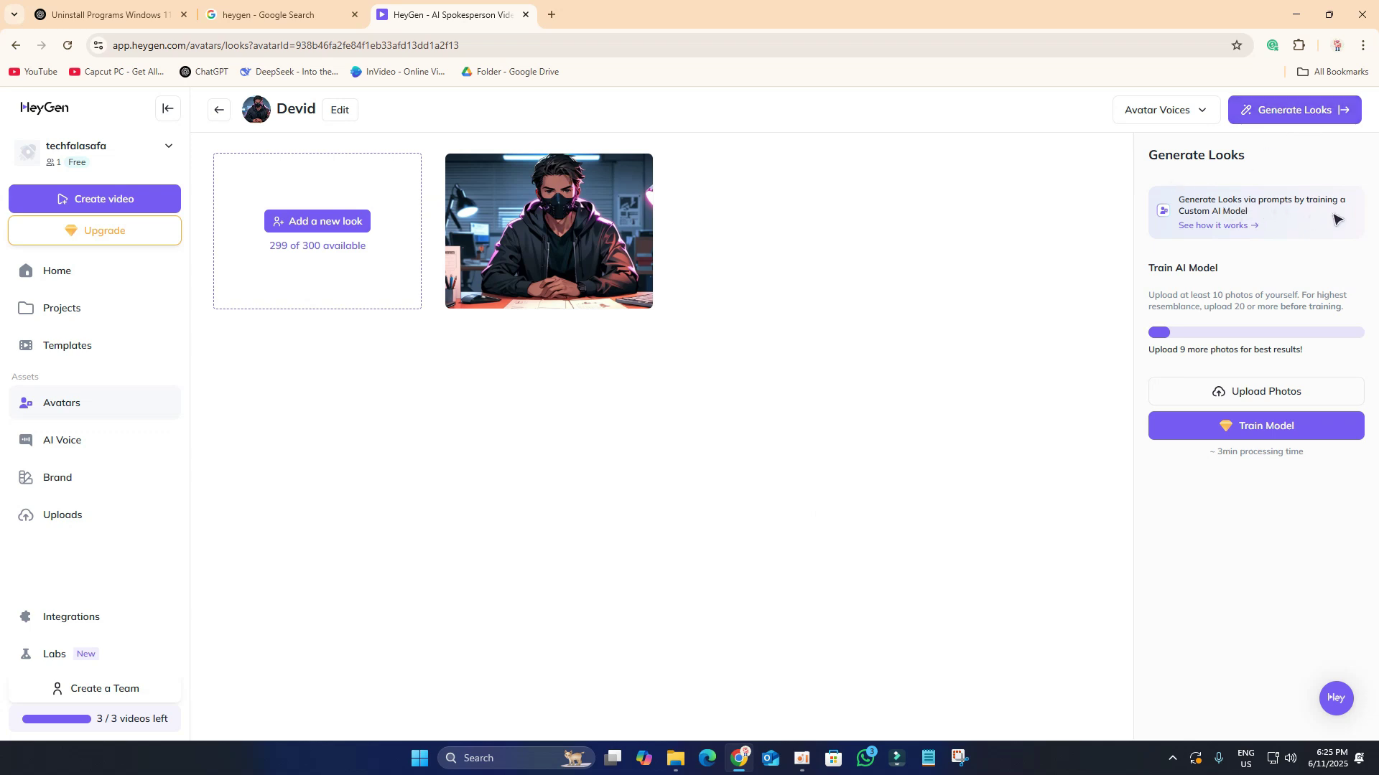
- View the explanatory clip on how Generate Looks works and close it
left_click(1240, 229)
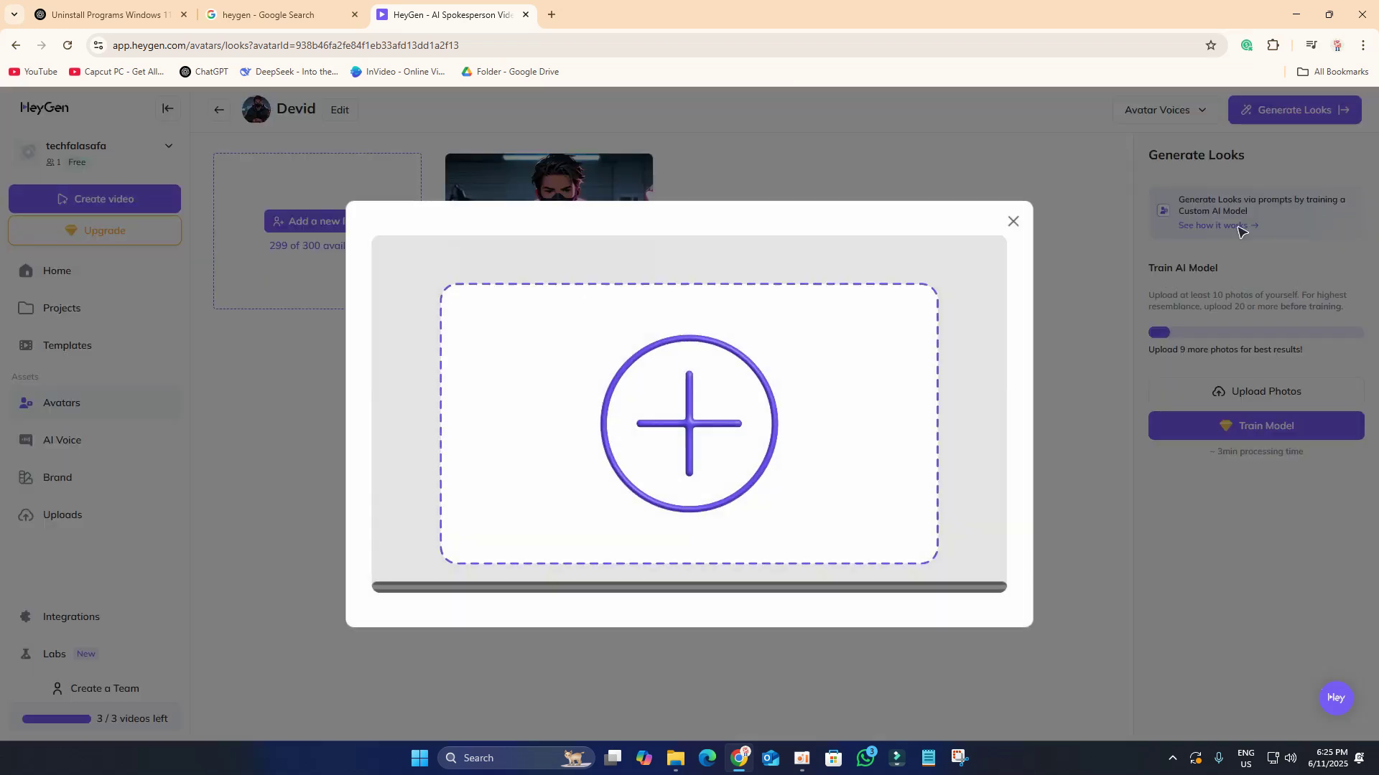
left_click(1015, 232)
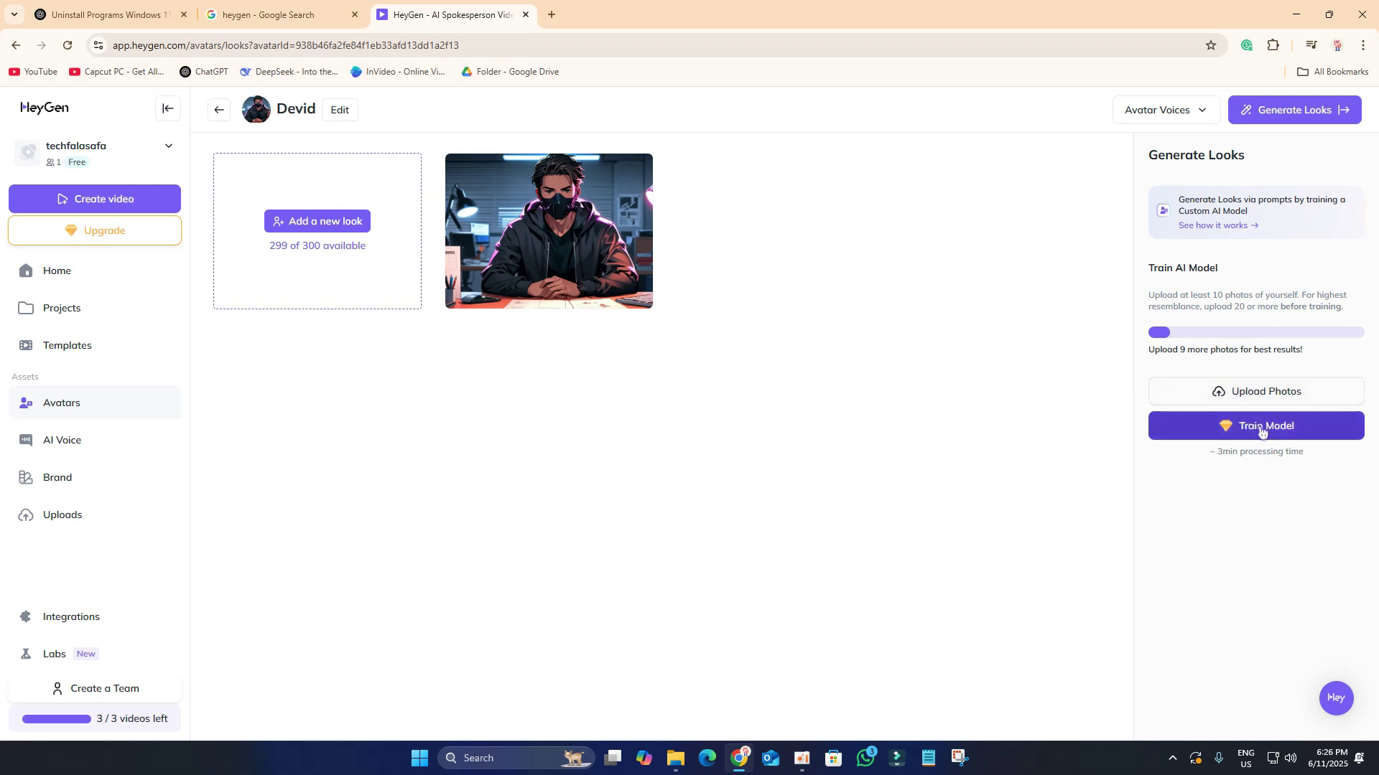
- Collapse the Generate Looks options and open the avatar's Mysterious Tech Sleuth look
left_click(838, 514)
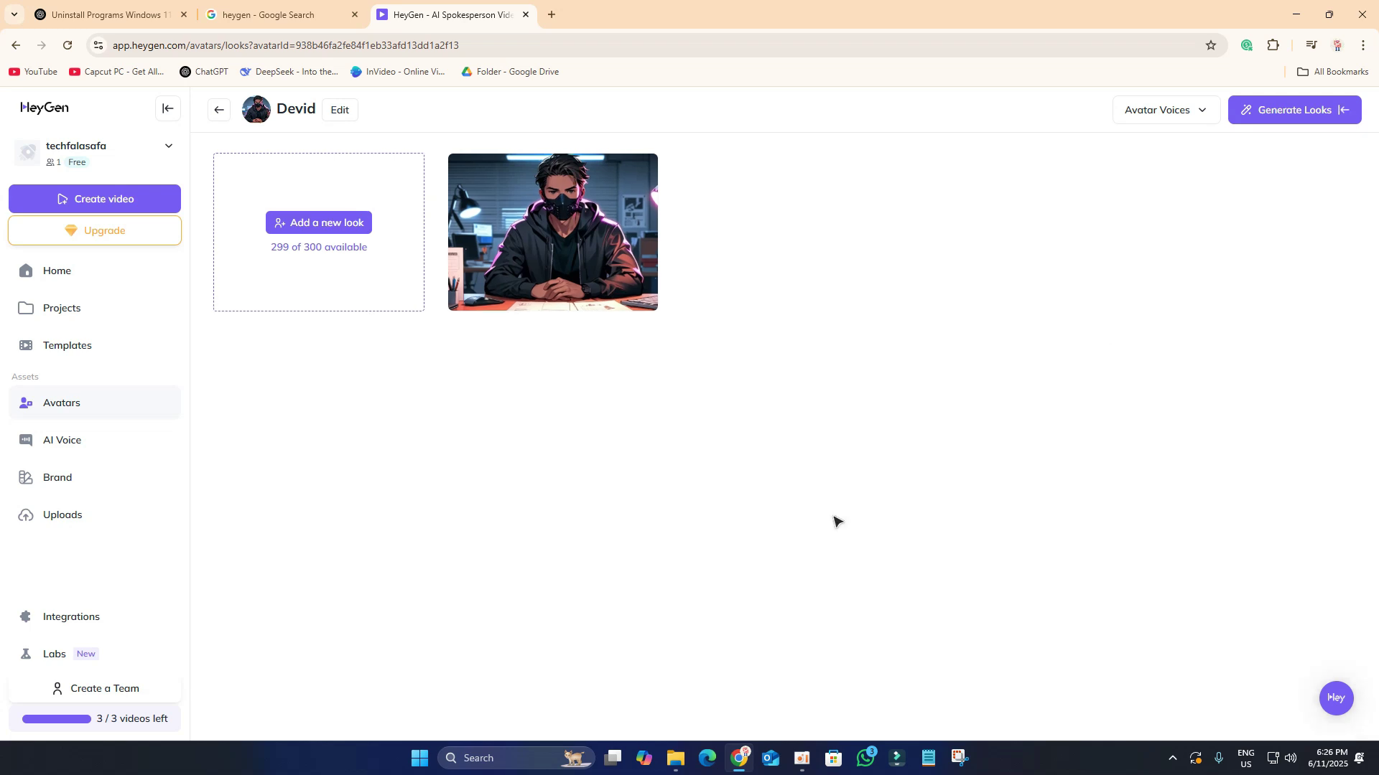
mouse_move(586, 251)
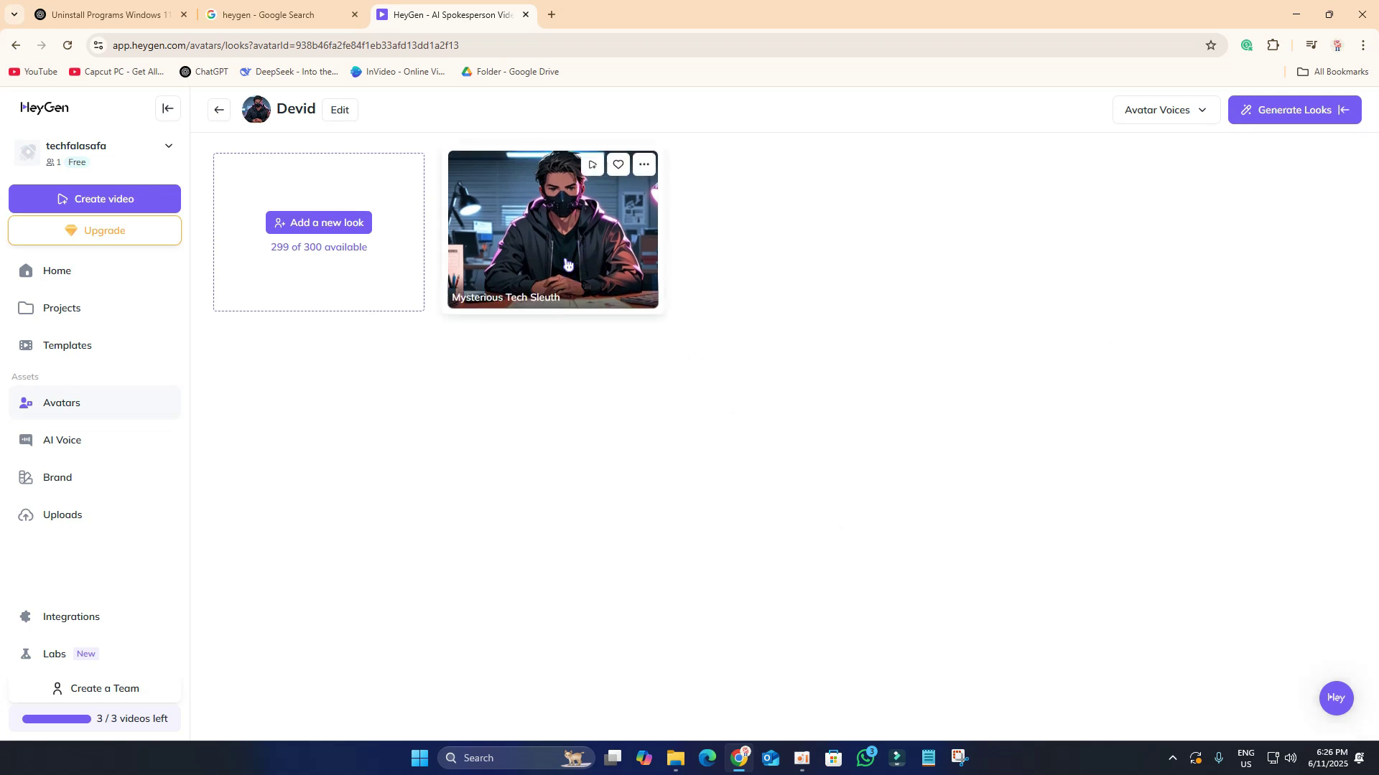
left_click(567, 258)
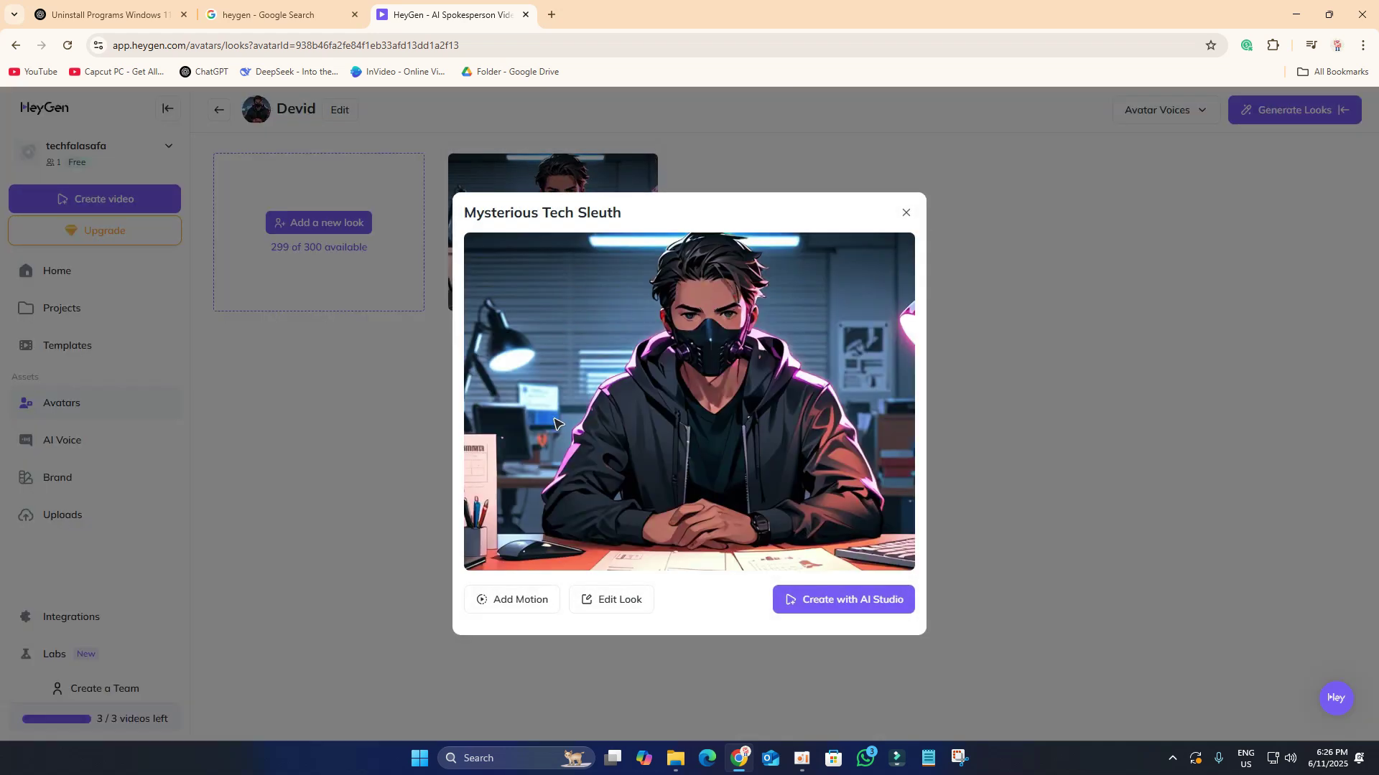
left_click(517, 611)
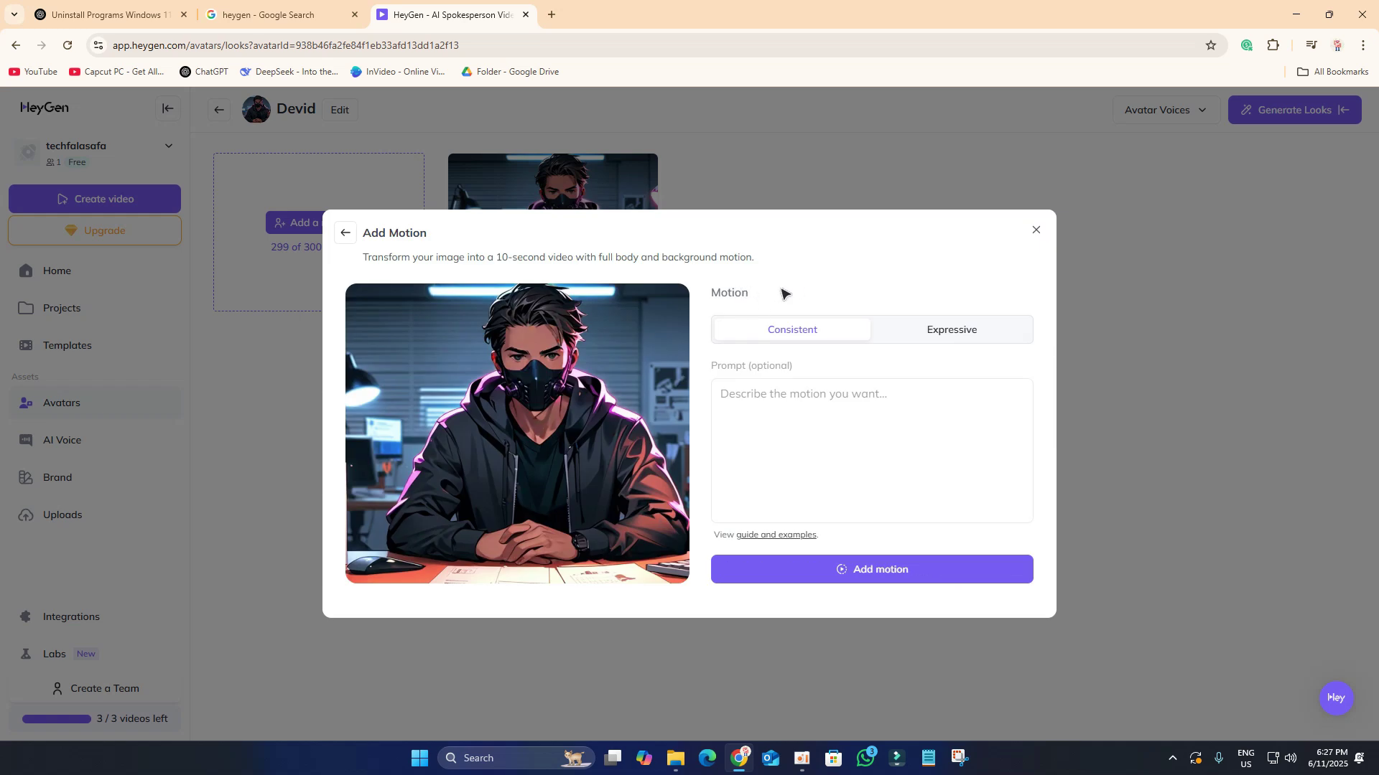
left_click(953, 338)
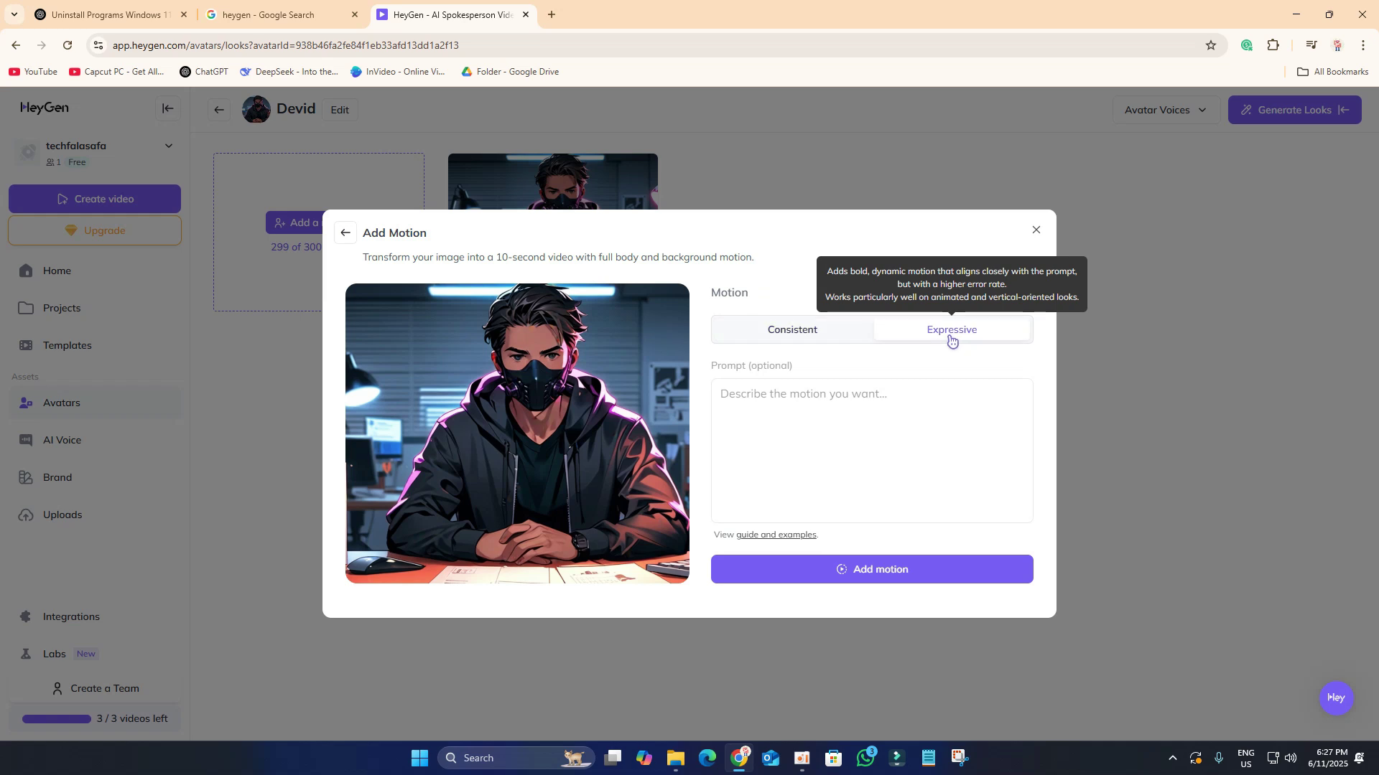
left_click(901, 395)
left_click(345, 234)
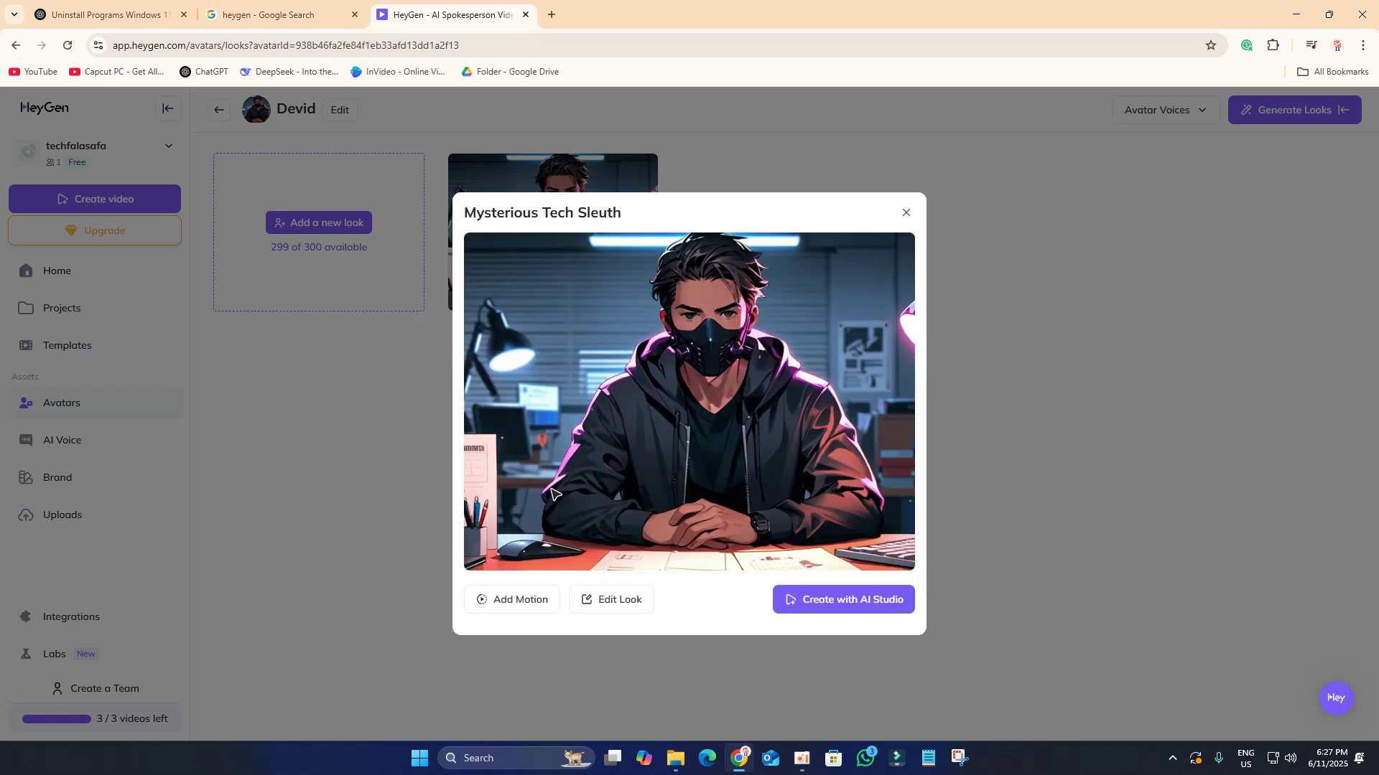
- Edit the Mysterious Tech Sleuth look by turning on Super Resolution and save it as a new look
left_click(611, 600)
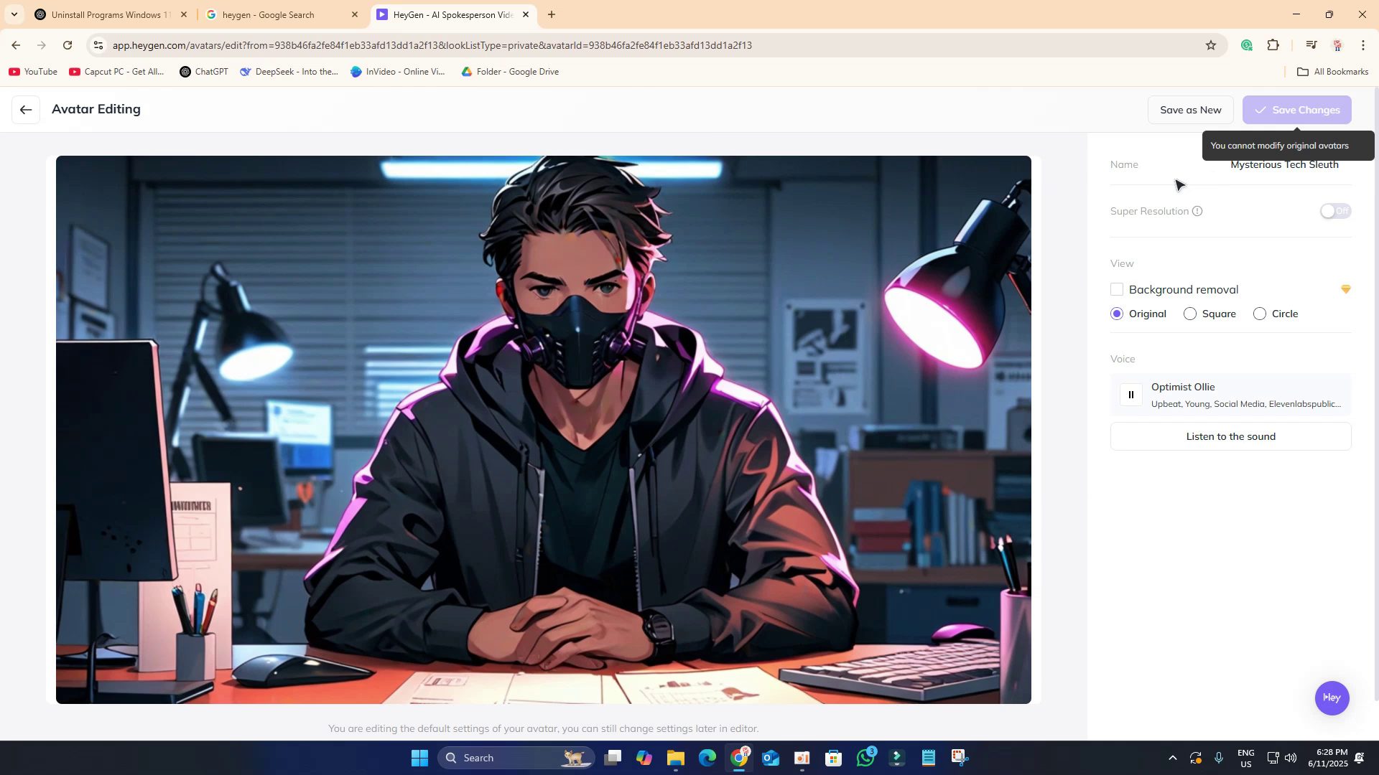
mouse_move(1199, 213)
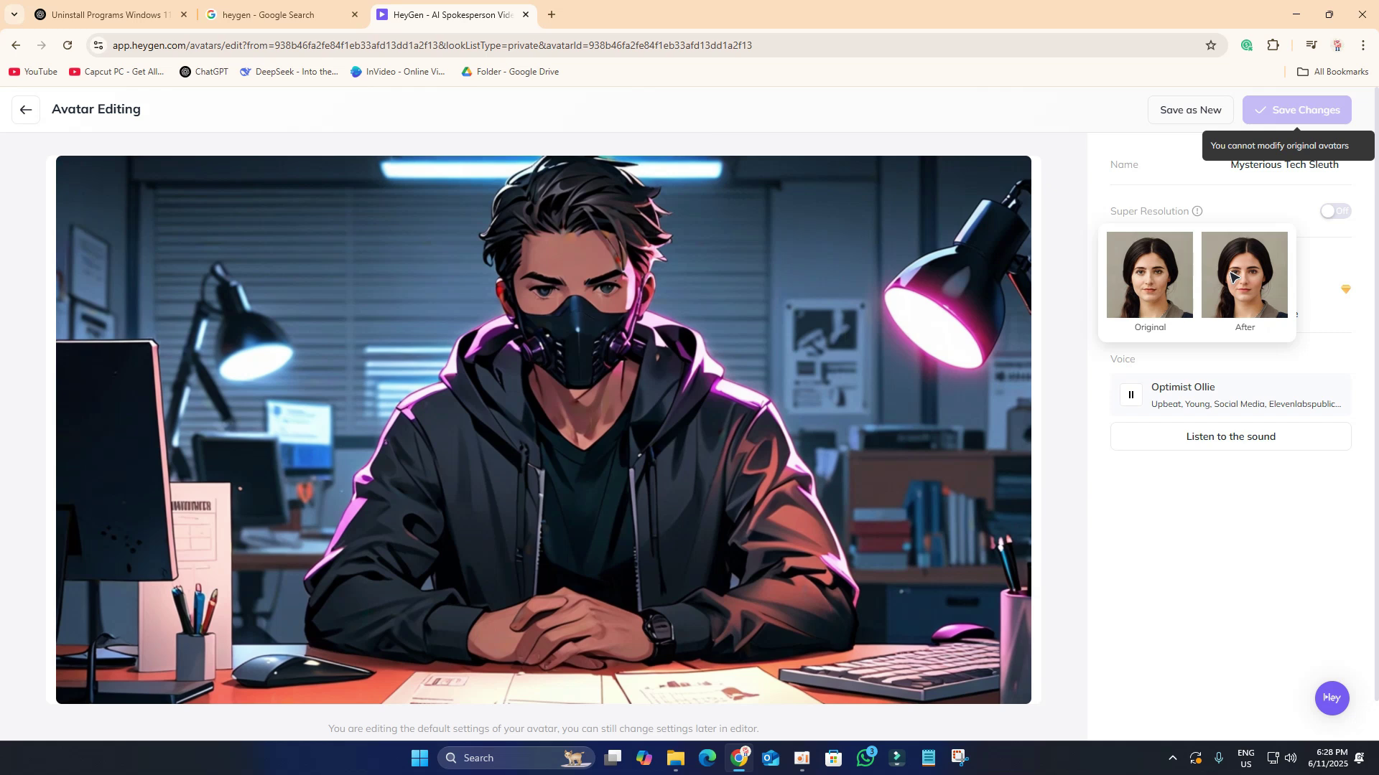
left_click(1337, 216)
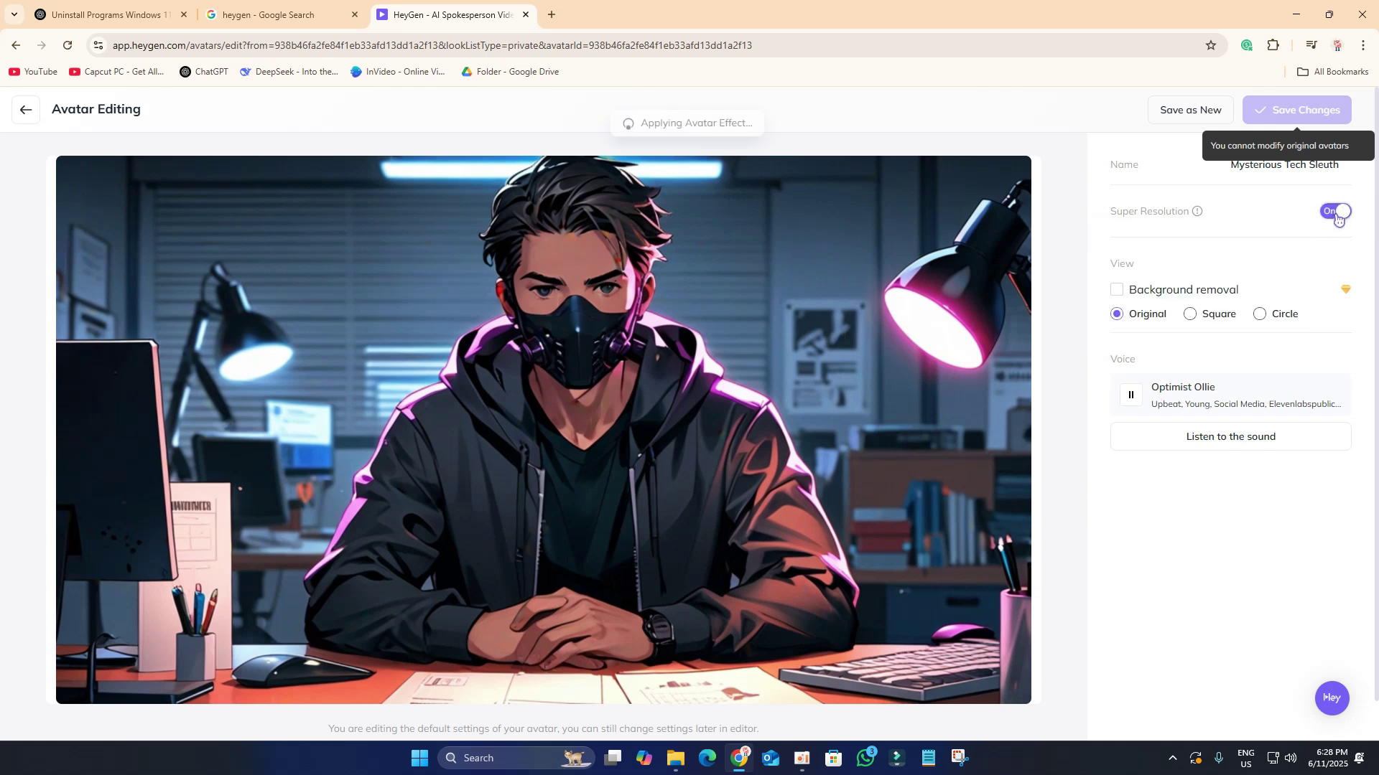
left_click(1116, 289)
left_click(1014, 142)
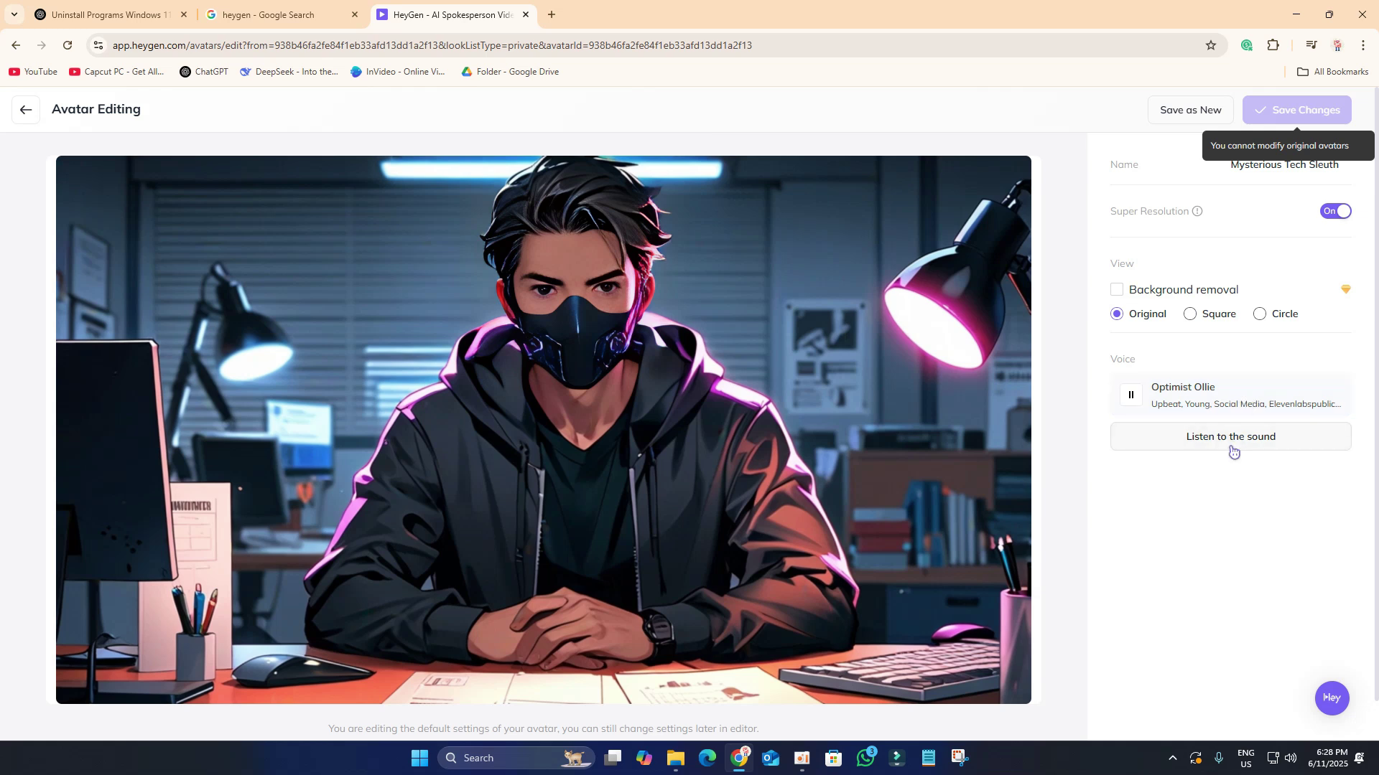
left_click(1186, 115)
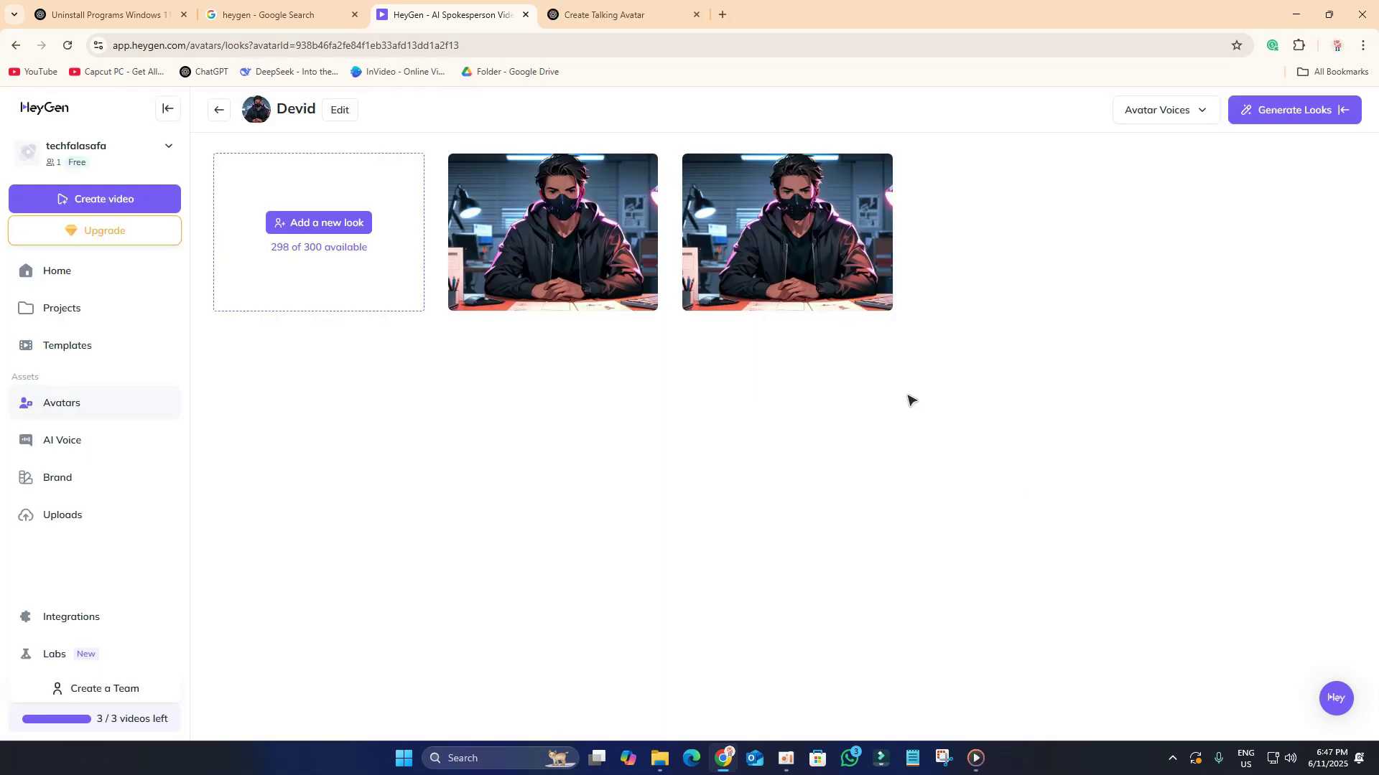
- Add Expressive motion without a prompt to the second Mysterious Tech Sleuth look of the avatar
left_click(790, 244)
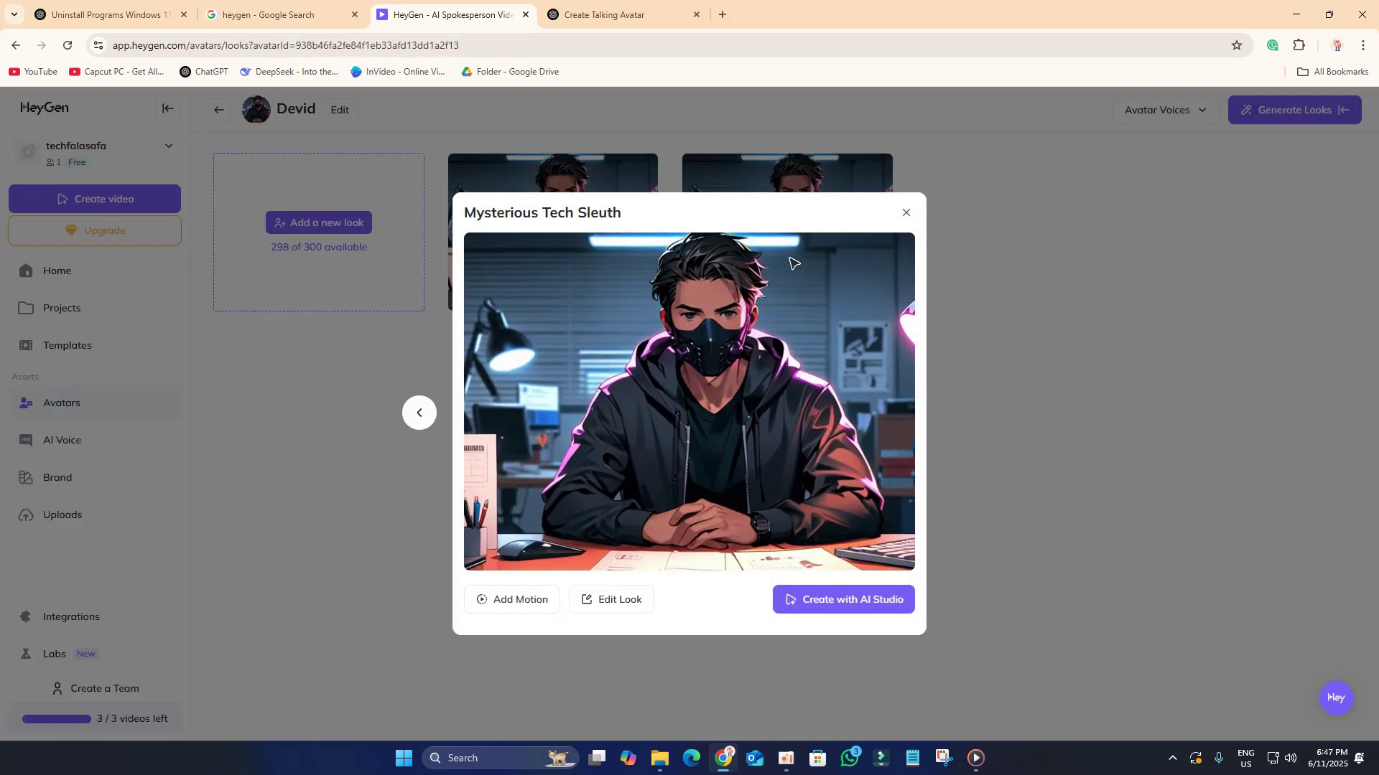
left_click(859, 611)
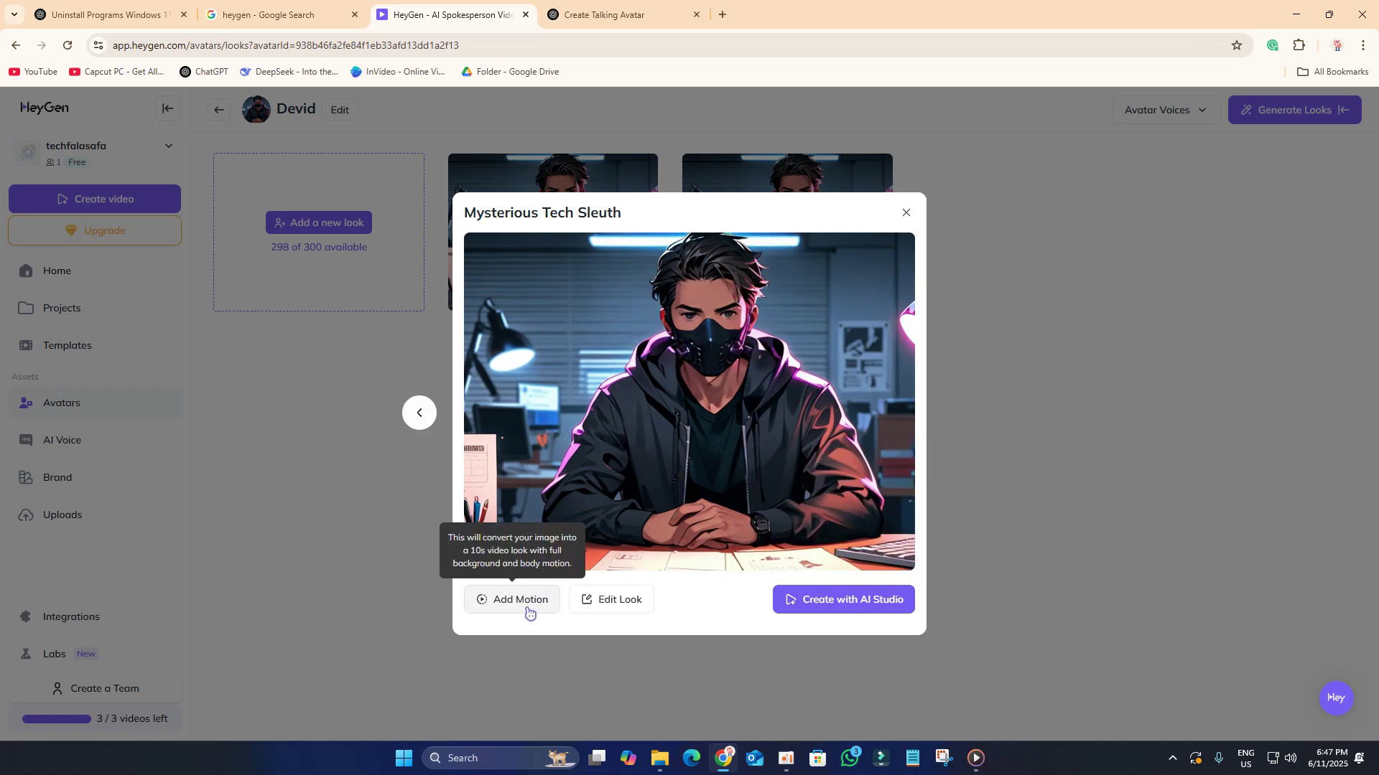
left_click(527, 607)
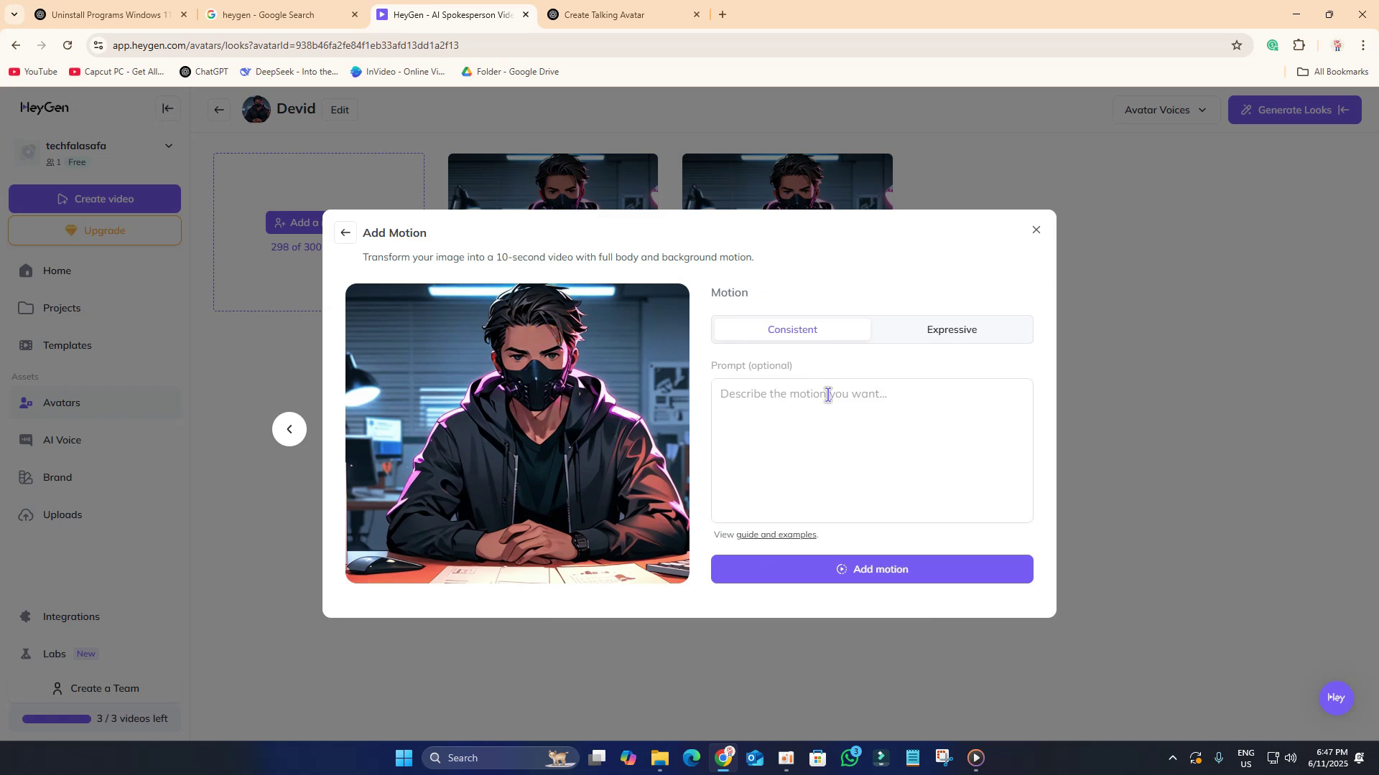
left_click(932, 335)
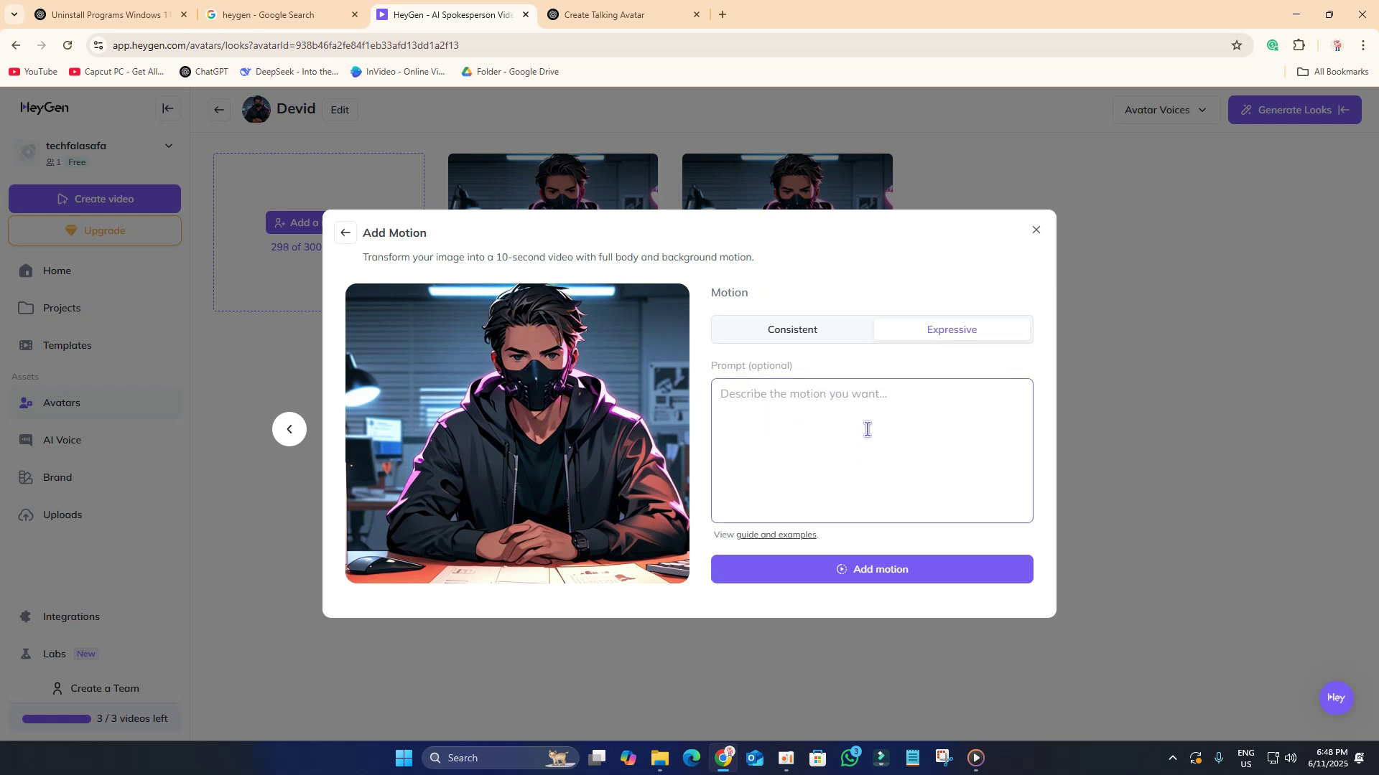
left_click(880, 576)
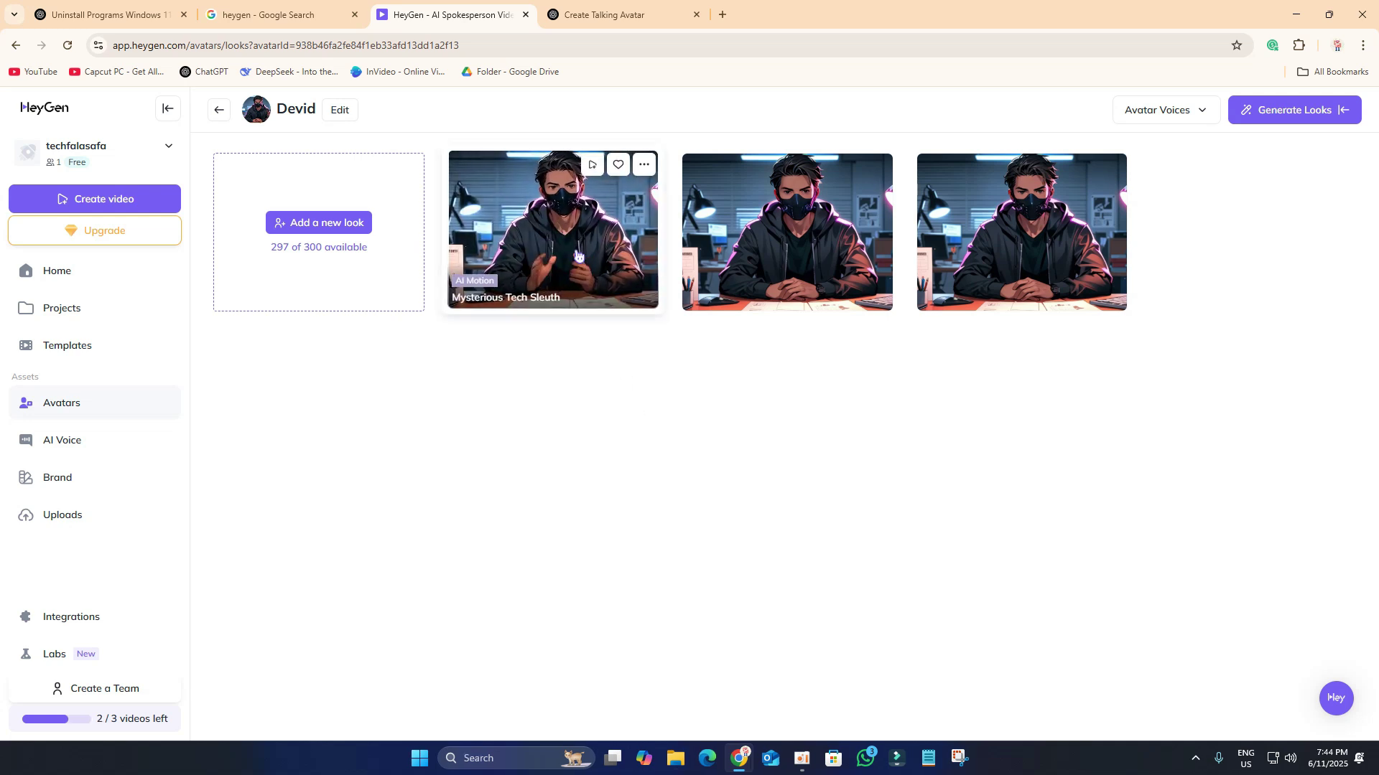
- Play the AI Motion version of the Mysterious Tech Sleuth look in full screen and download the video
left_click(578, 255)
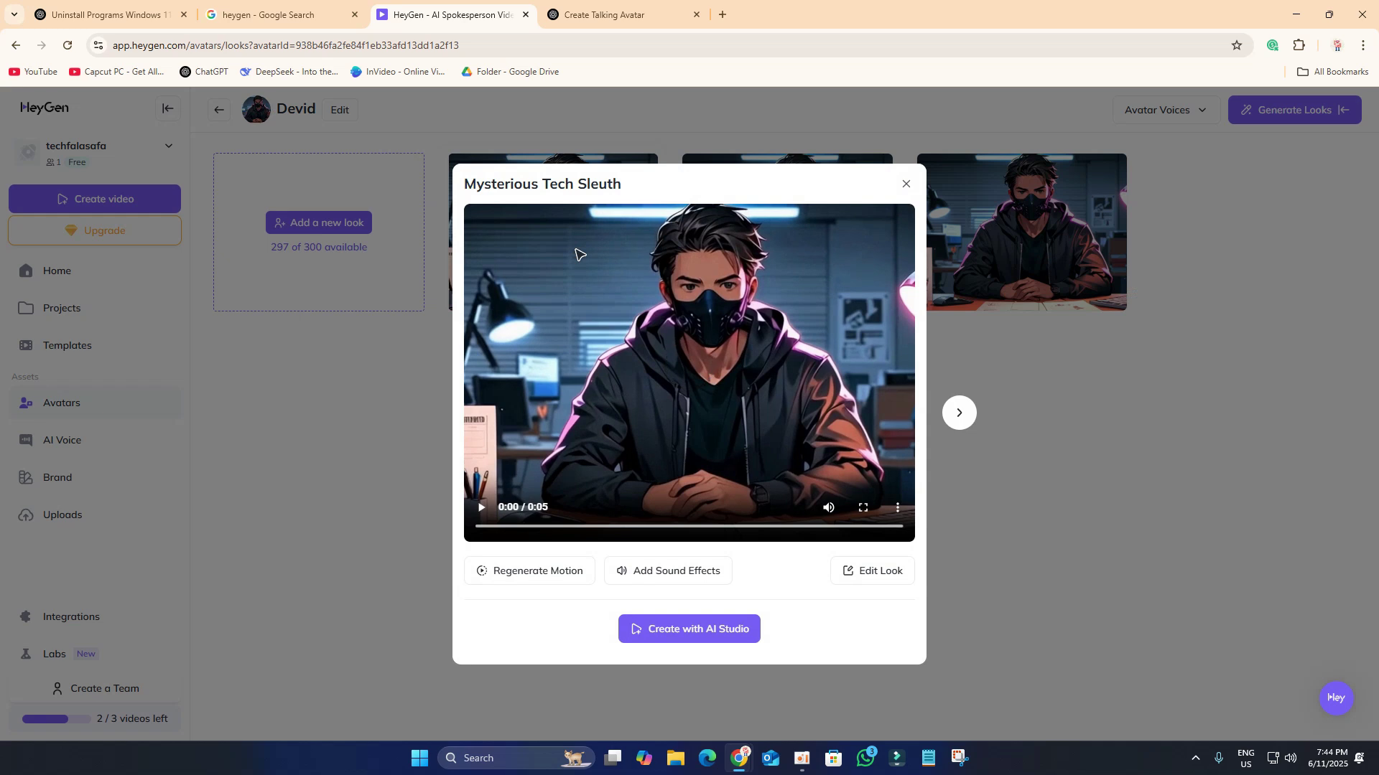
left_click(481, 507)
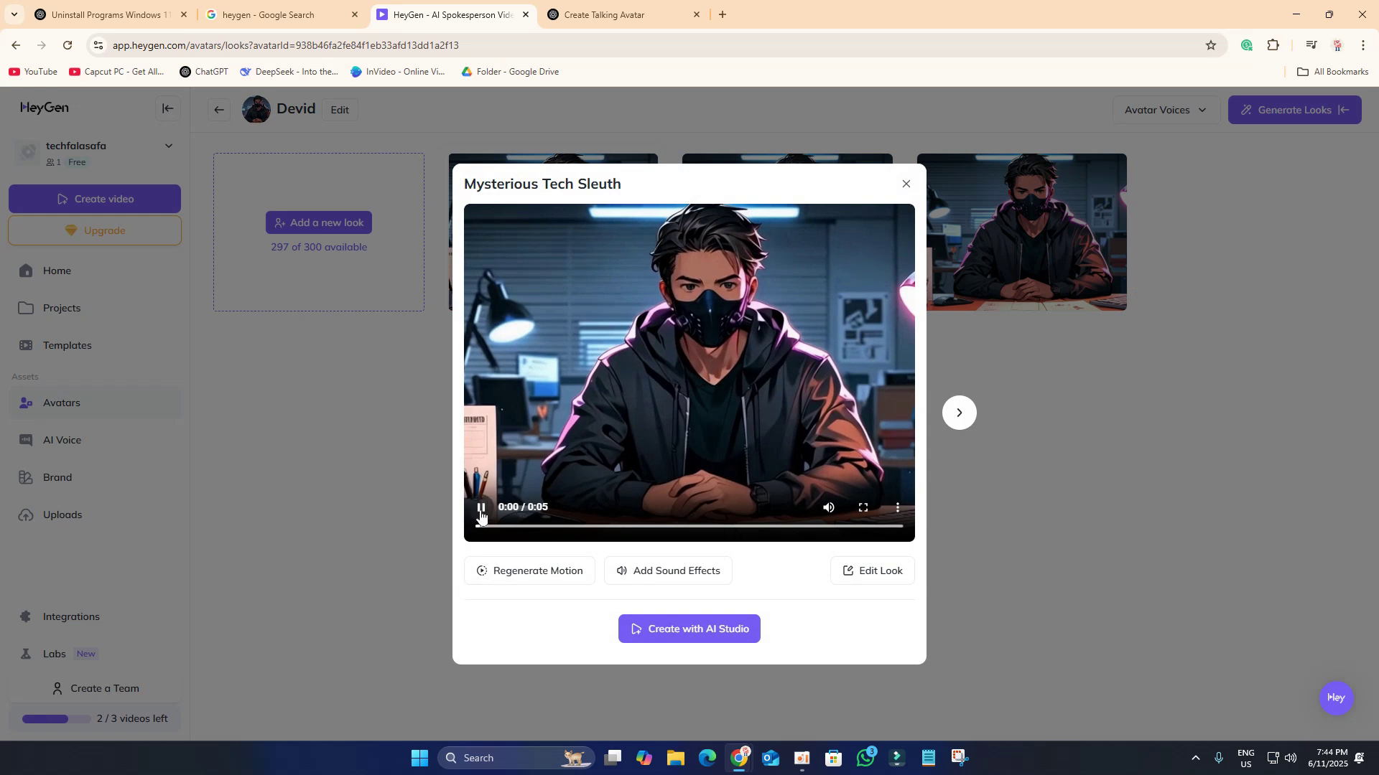
left_click(863, 507)
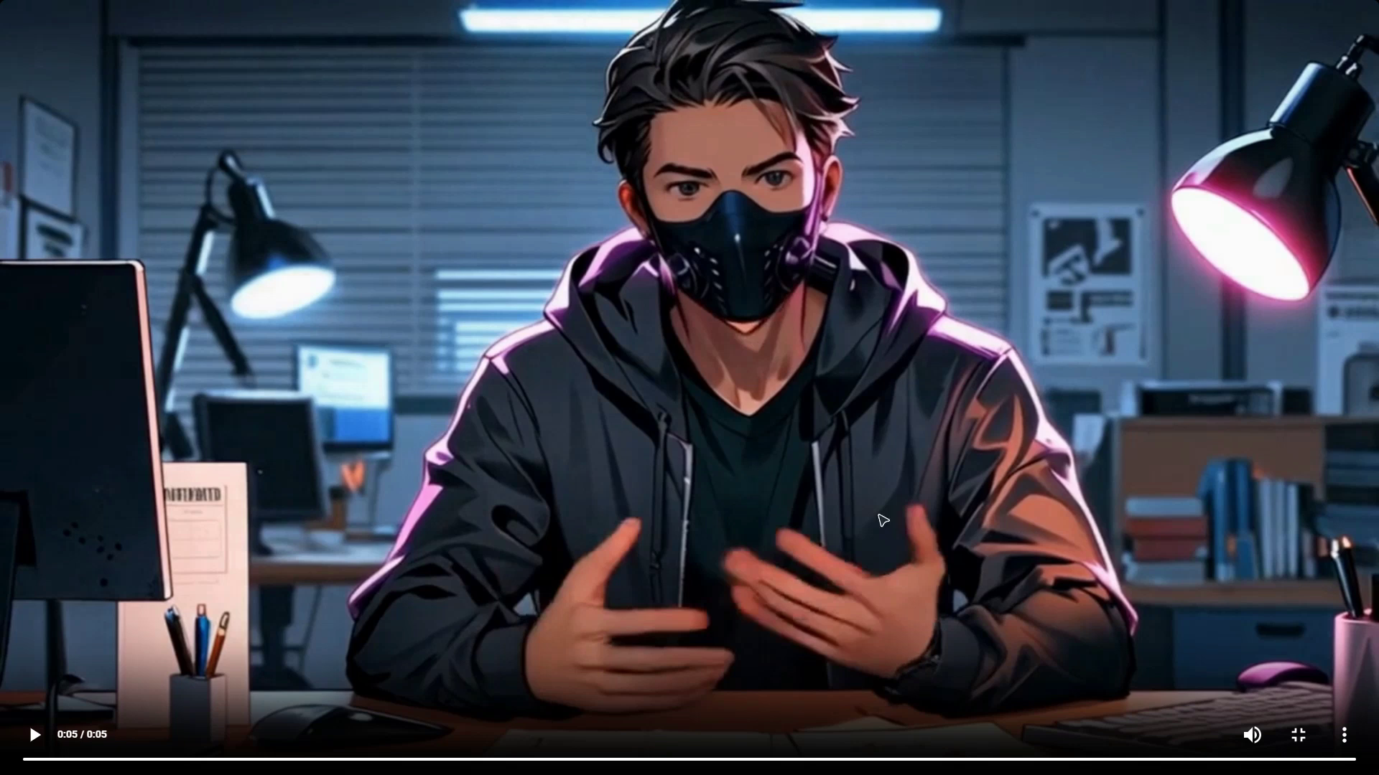
left_click(1345, 736)
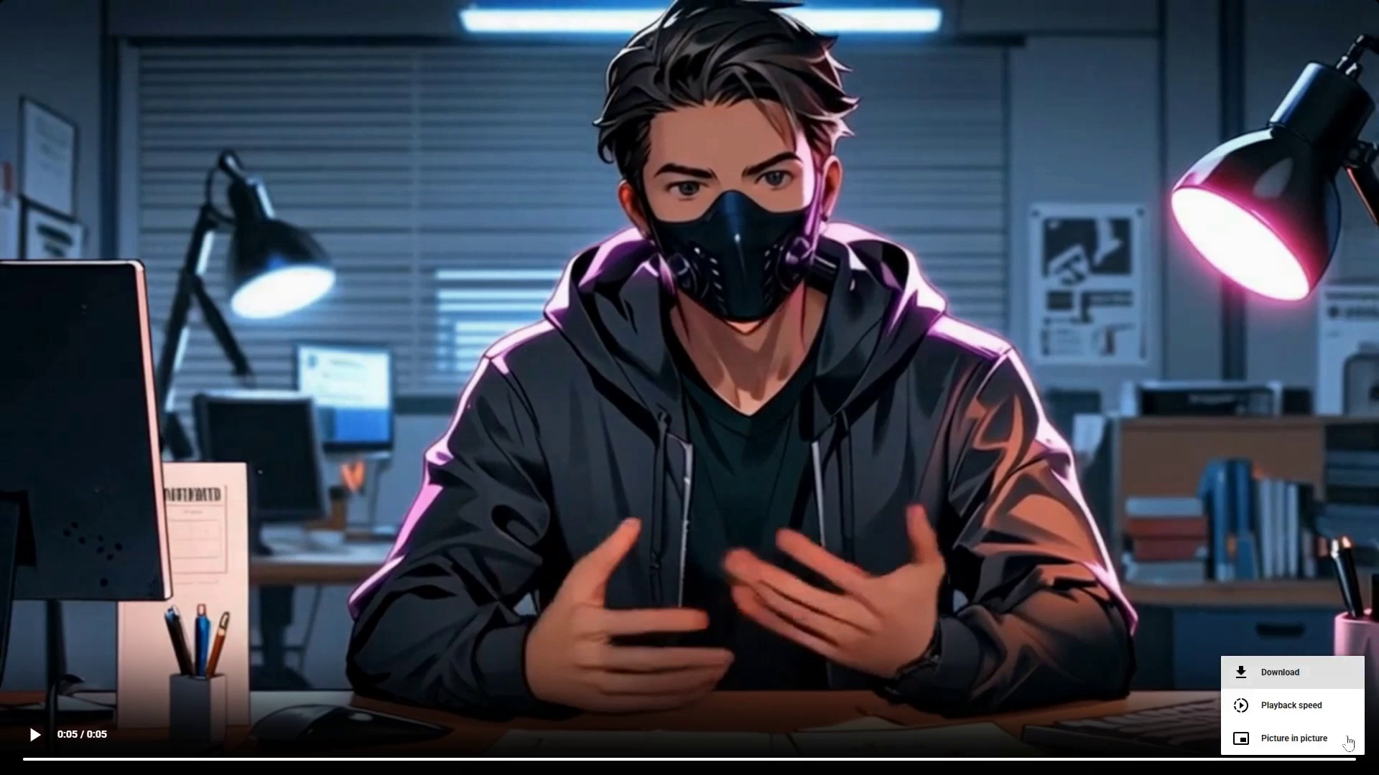
left_click(1280, 674)
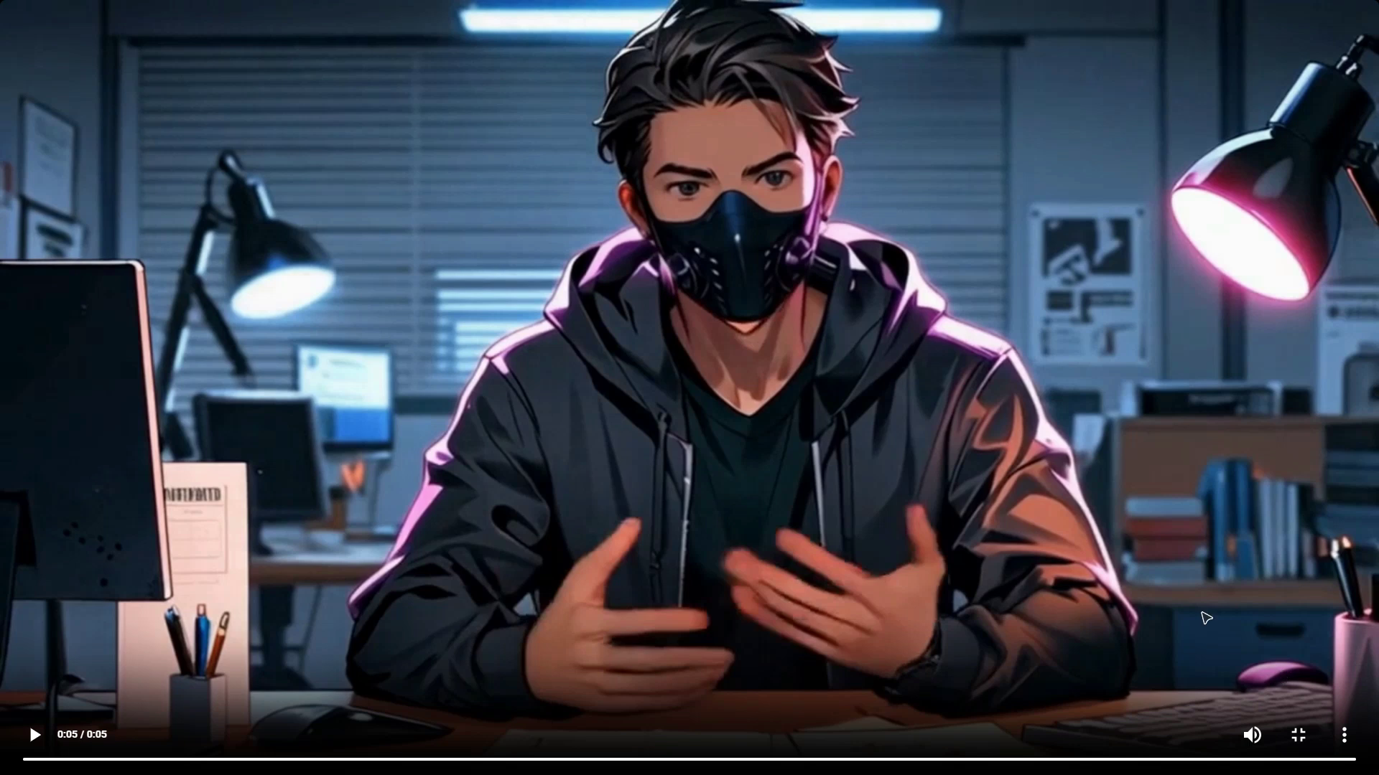